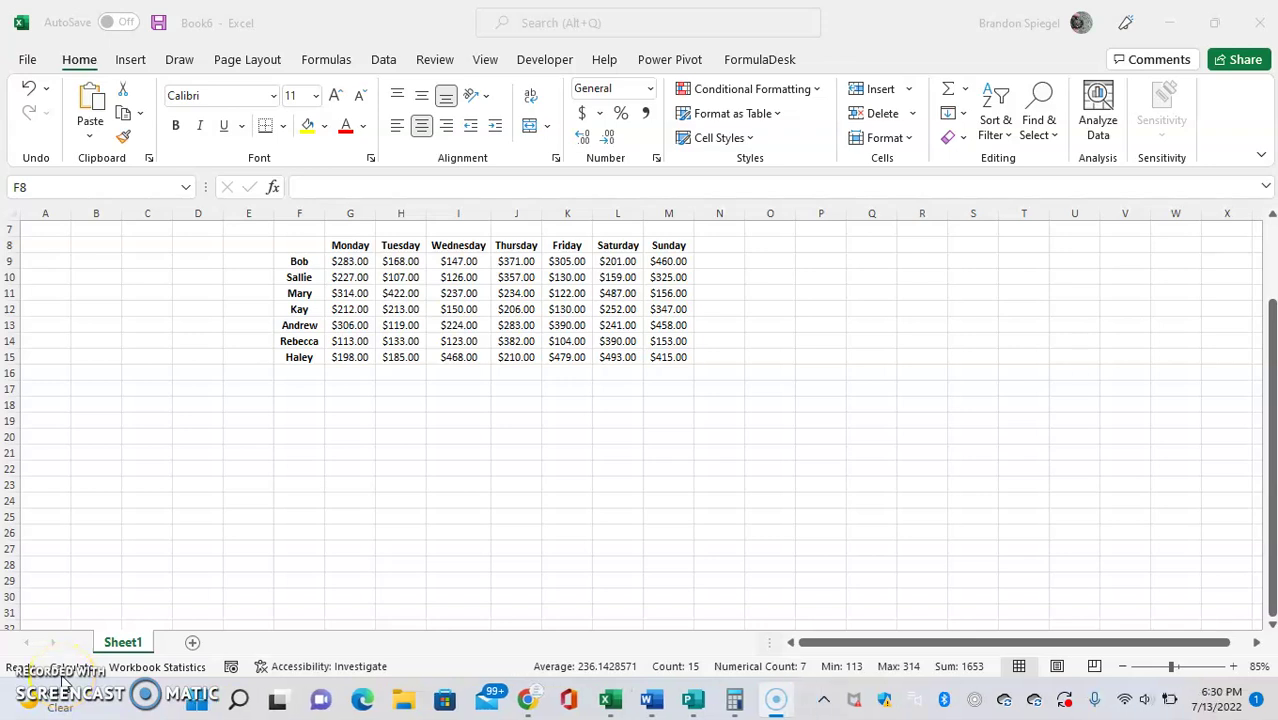
Insert the recommended Clustered Column chart for the Monday and Tuesday data in F8:H15
{"action": "left_click", "coordinate": [271, 340]}
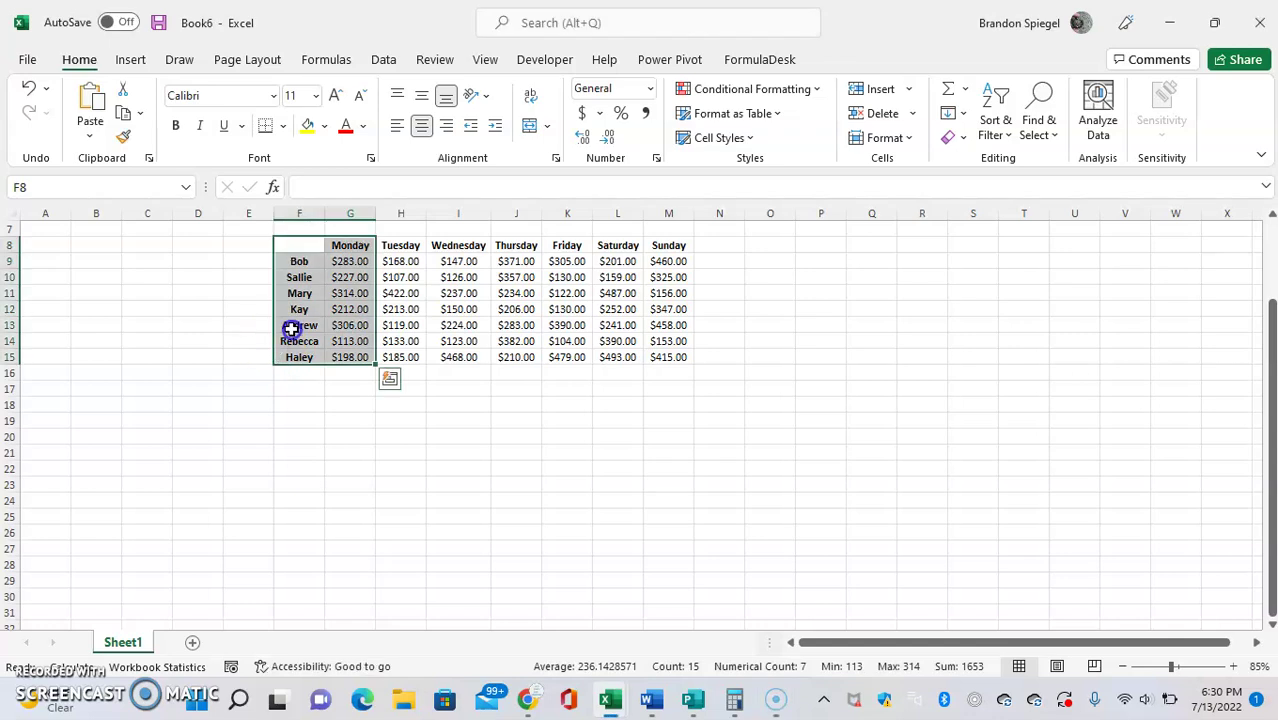
{"action": "left_click", "coordinate": [293, 330]}
{"action": "key", "text": "ctrl+Up"}
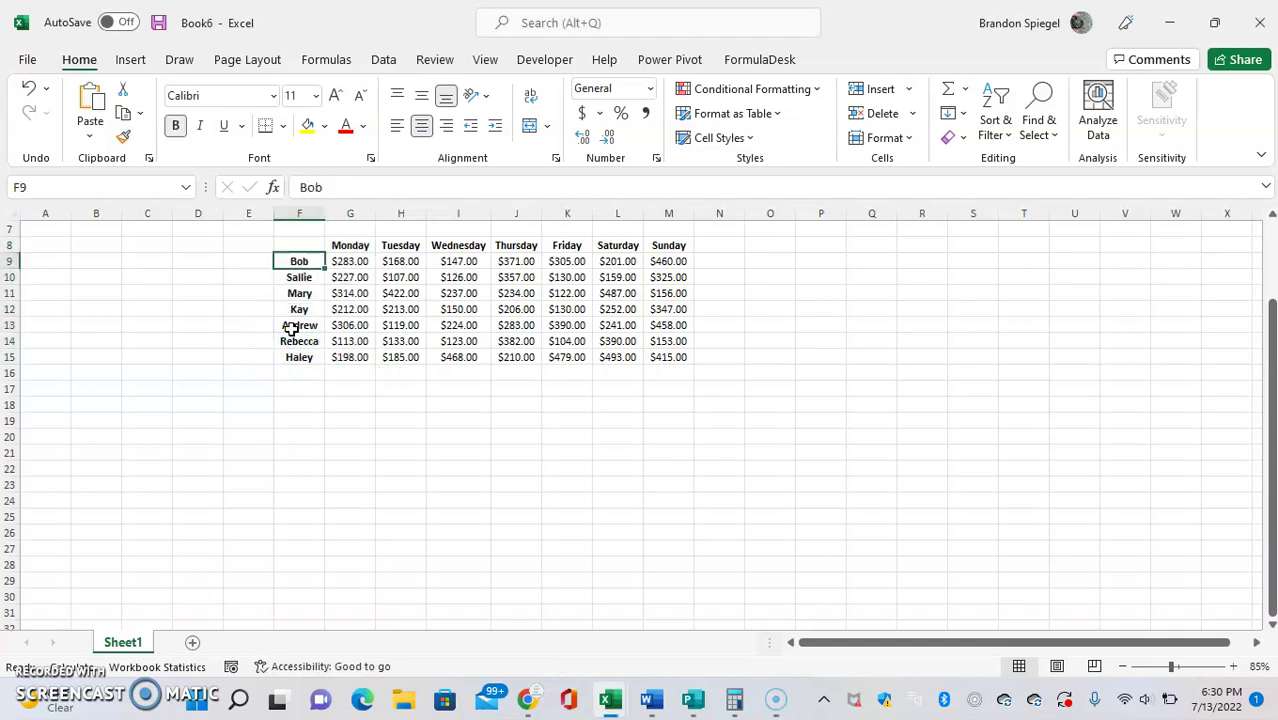
{"action": "key", "text": "Up"}
{"action": "key", "text": "Right"}
{"action": "key", "text": "Left"}
{"action": "key", "text": "shift+Right"}
{"action": "key", "text": "shift+Right"}
{"action": "key", "text": "shift+Down"}
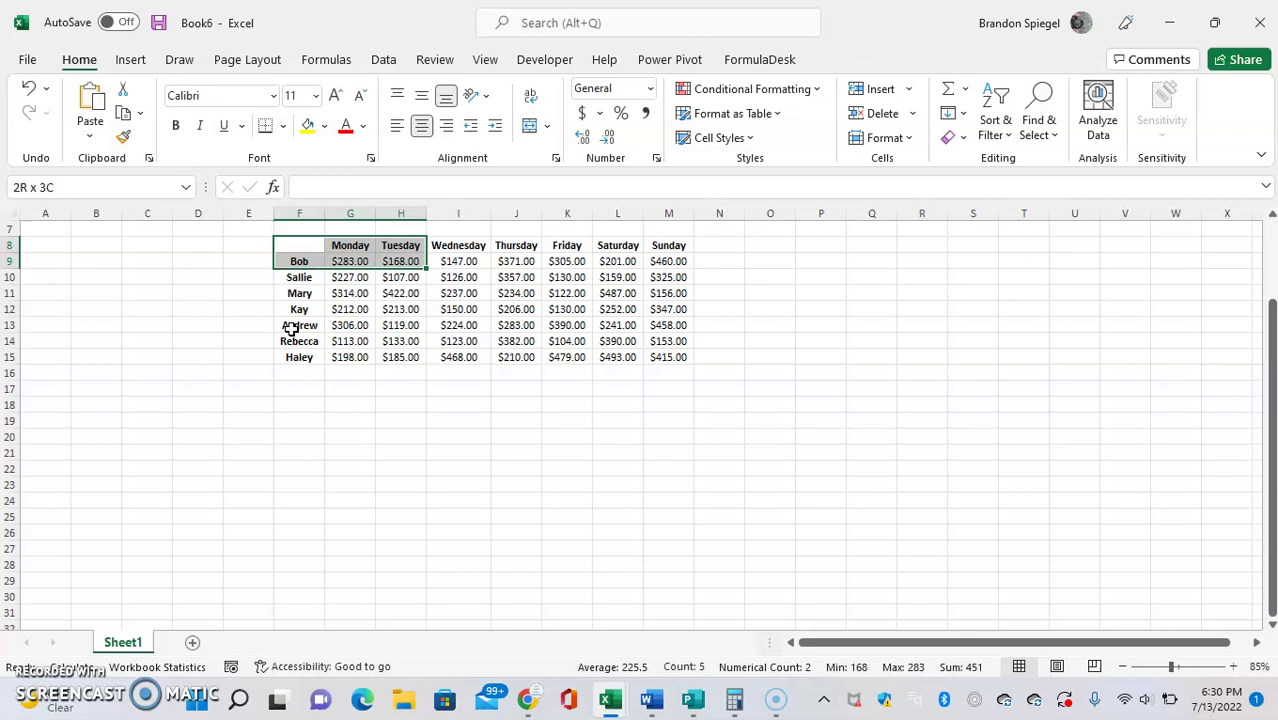
{"action": "key", "text": "ctrl+shift+Down"}
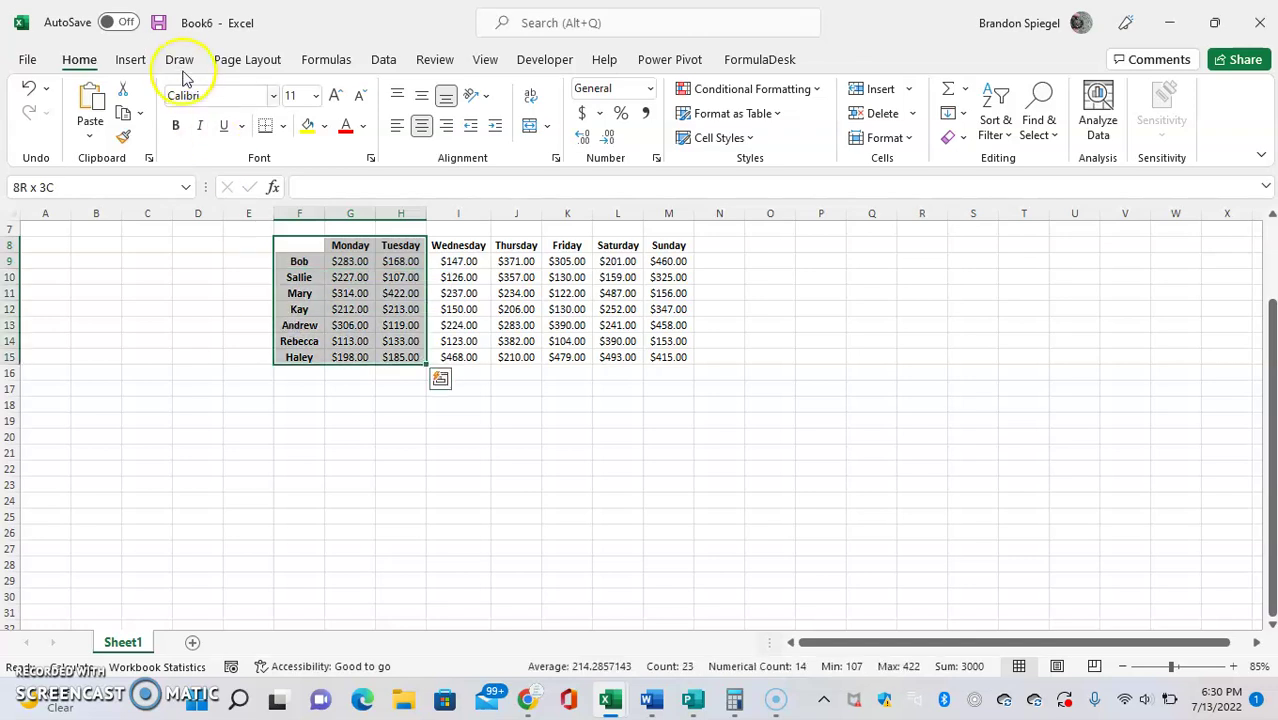
{"action": "left_click", "coordinate": [132, 58]}
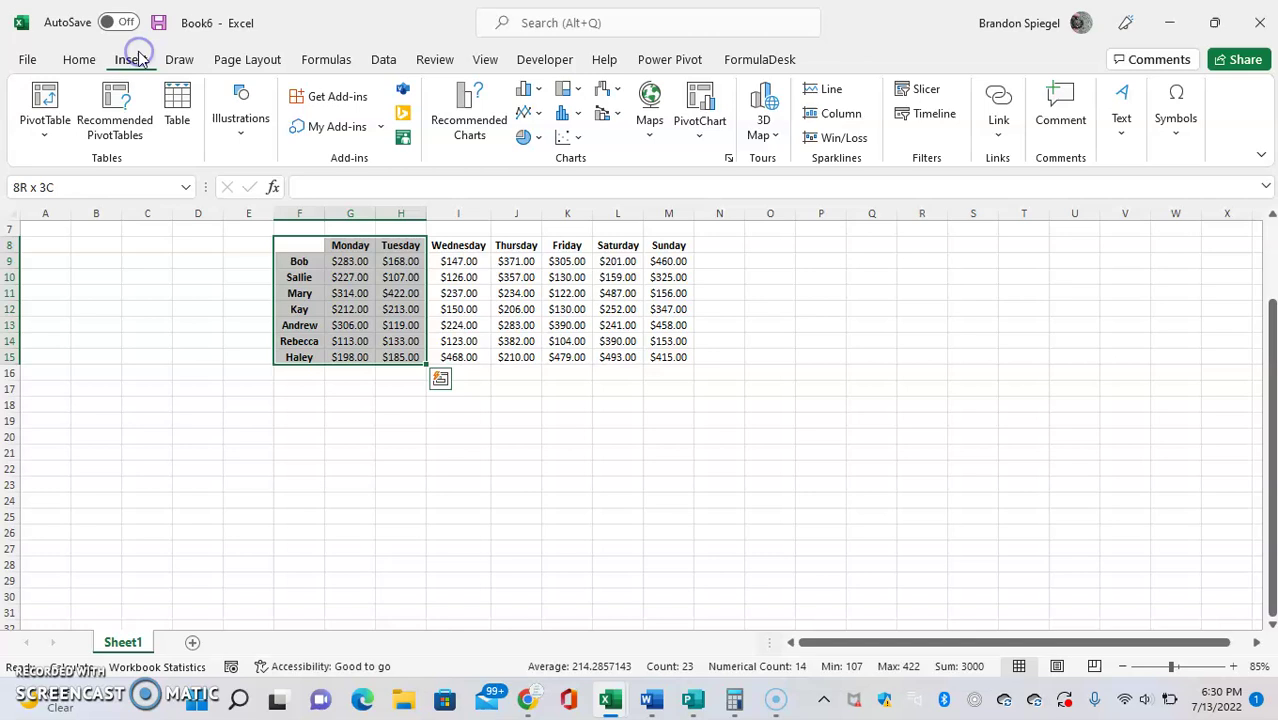
{"action": "left_click", "coordinate": [466, 110]}
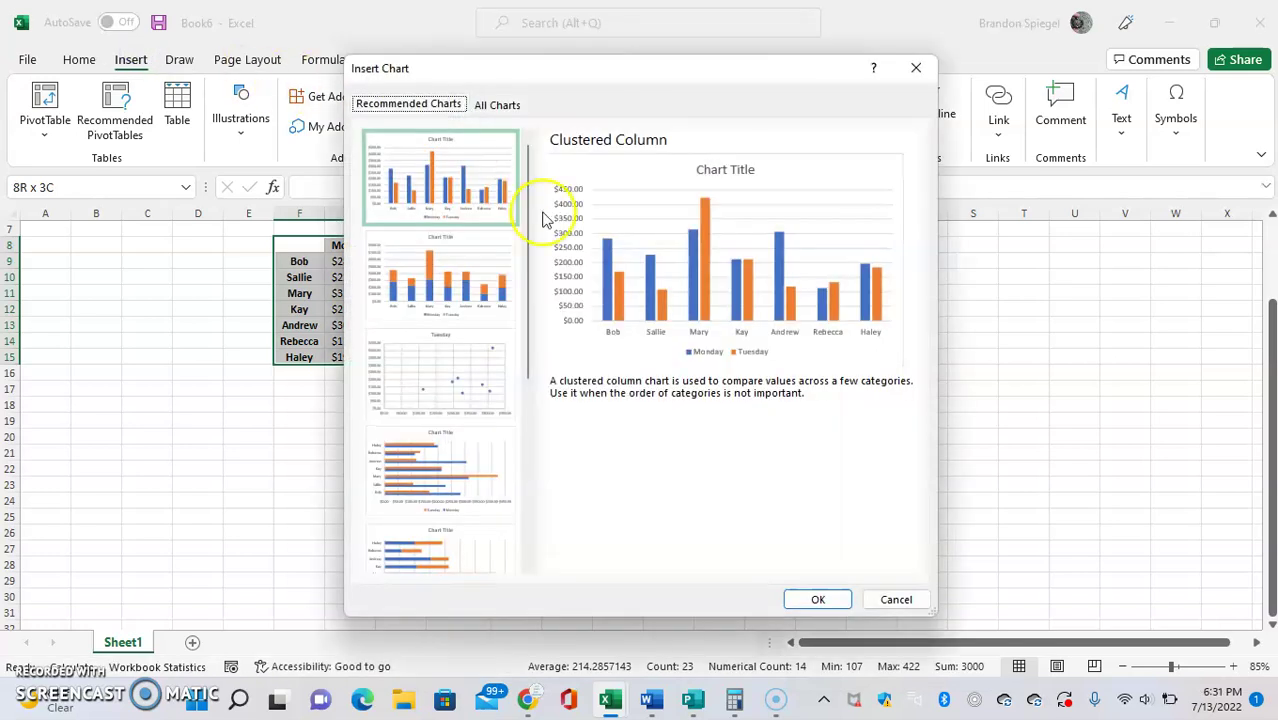
{"action": "left_click", "coordinate": [808, 600]}
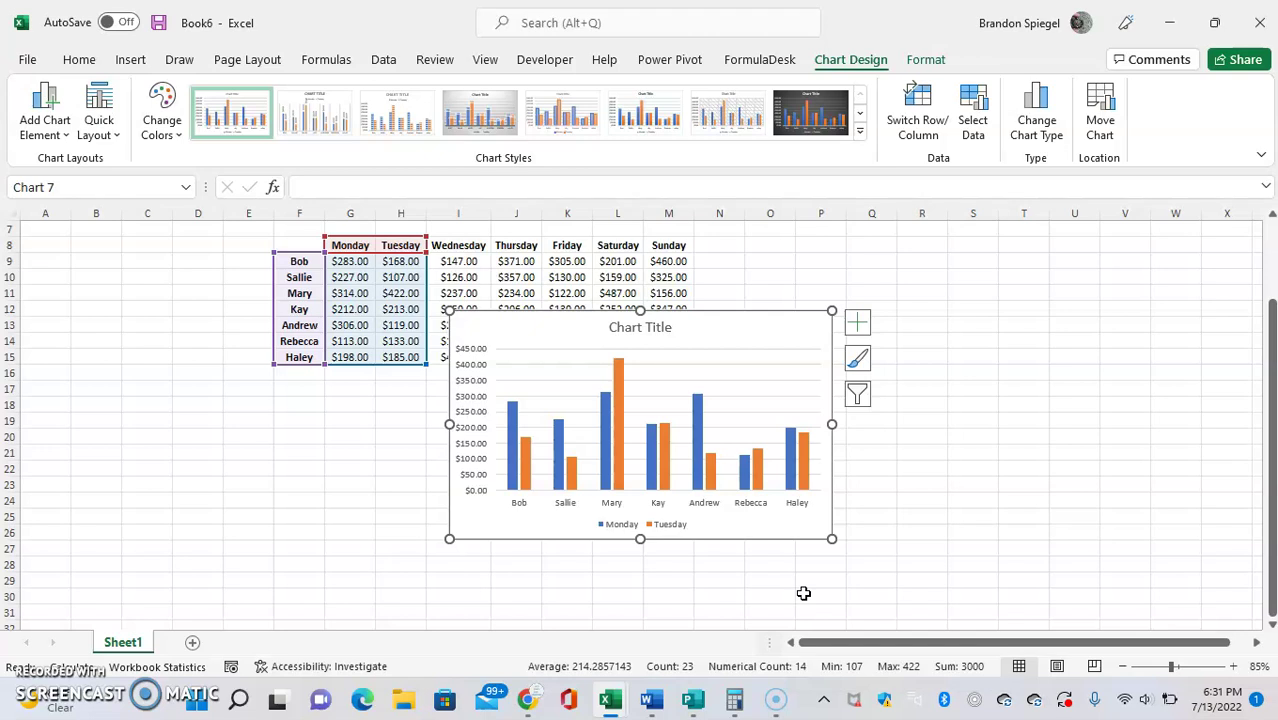
Try data labels on the chart, remove them and add a data table instead
{"action": "left_click", "coordinate": [858, 324]}
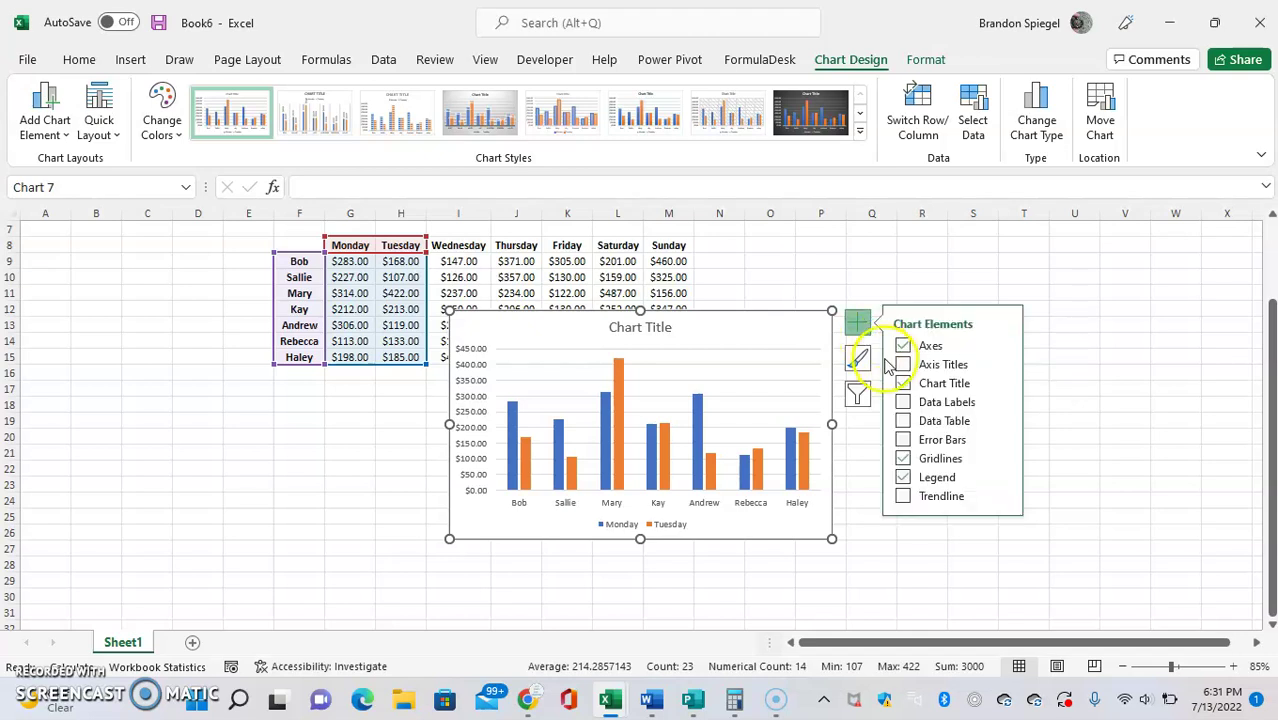
{"action": "left_click", "coordinate": [904, 401]}
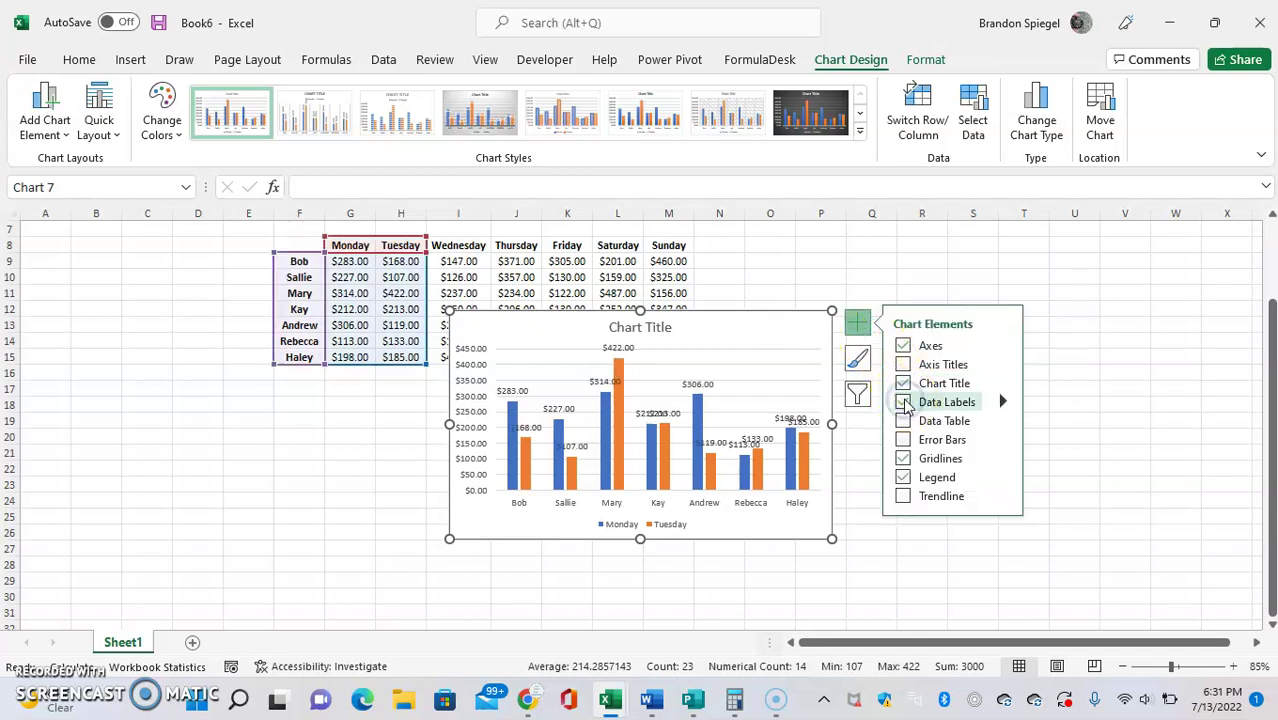
{"action": "left_click", "coordinate": [904, 402]}
{"action": "left_click", "coordinate": [903, 421]}
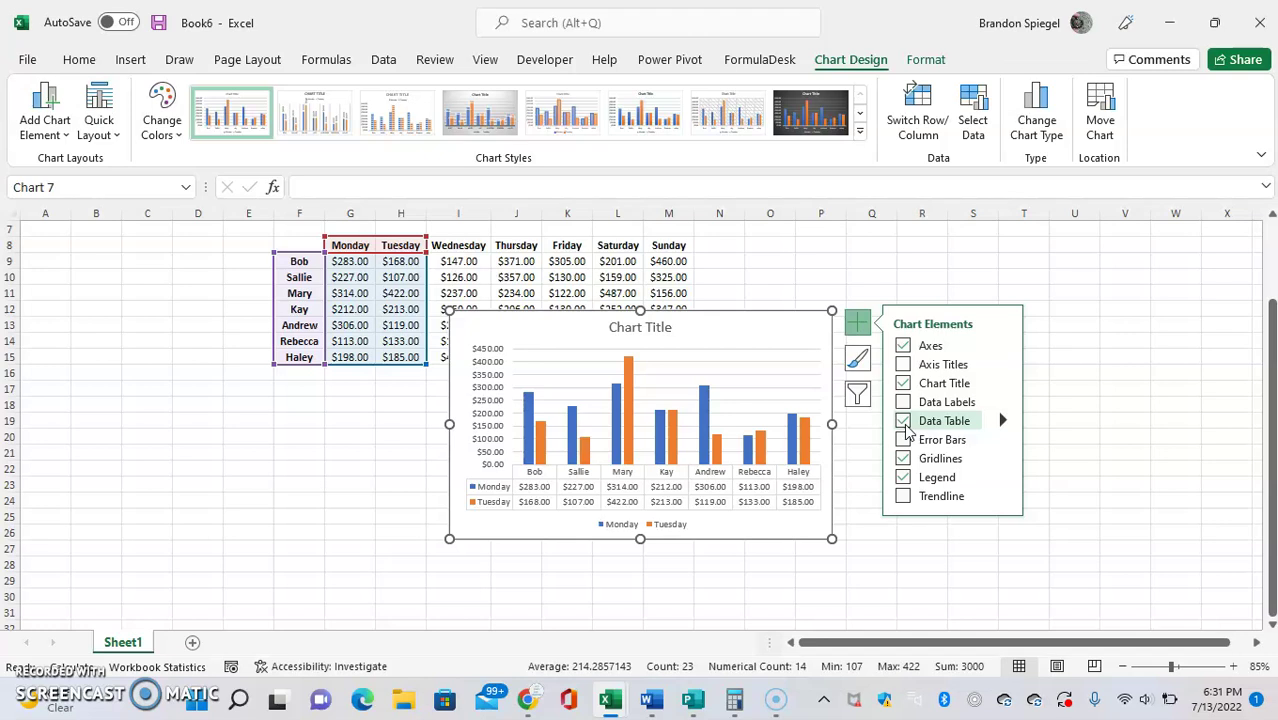
Compare the data table's legend key options, choose No Legend Keys and open its detailed formatting options
{"action": "left_click", "coordinate": [1003, 421]}
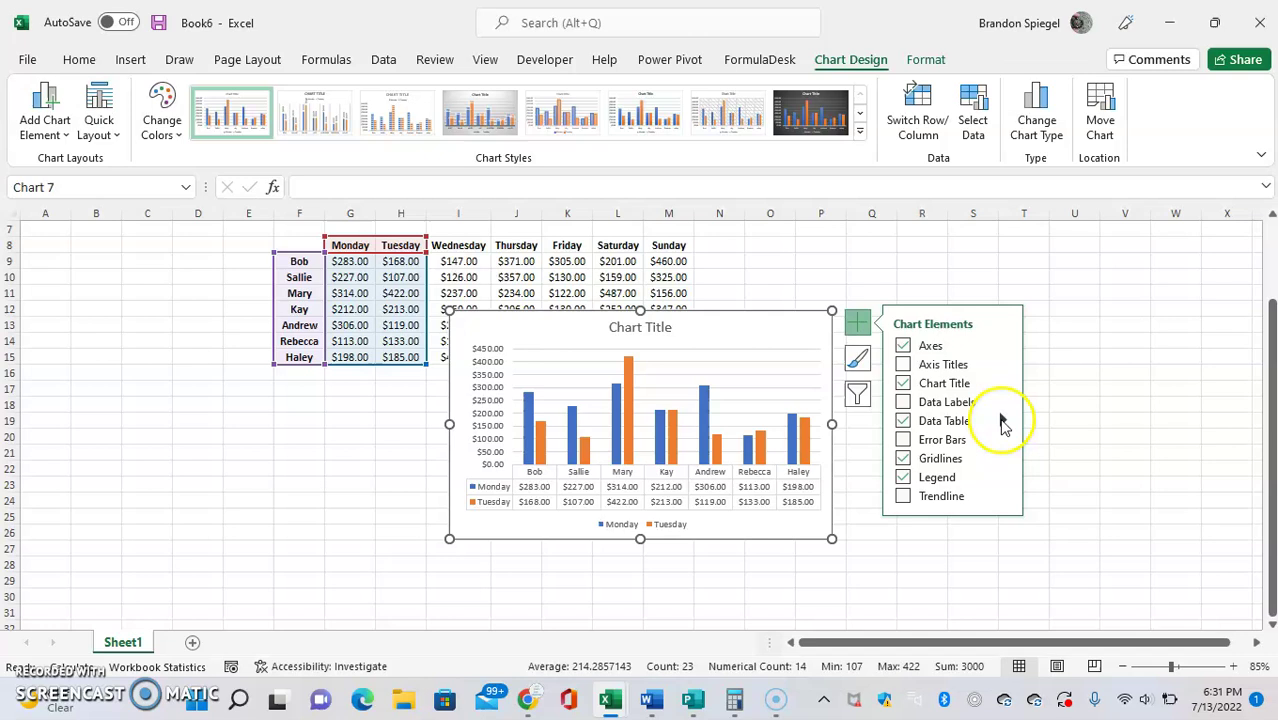
{"action": "mouse_move", "coordinate": [1003, 421]}
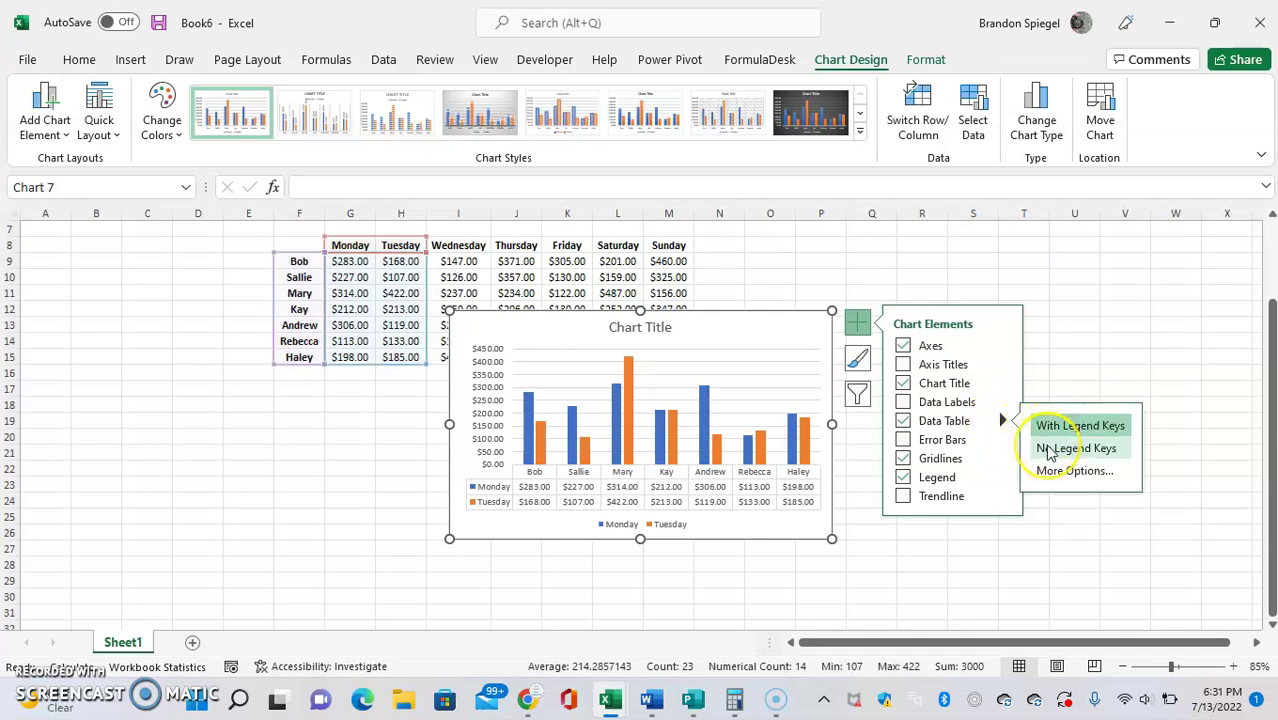
{"action": "left_click", "coordinate": [1050, 449]}
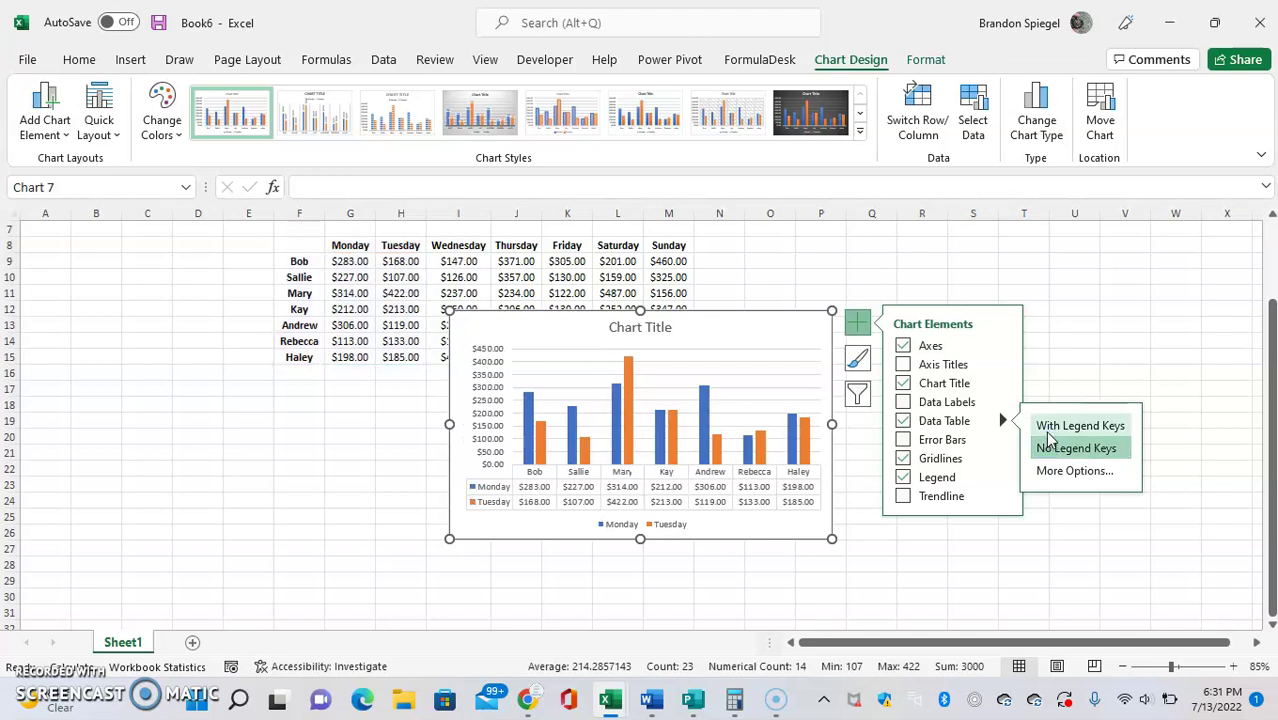
{"action": "left_click", "coordinate": [1047, 430]}
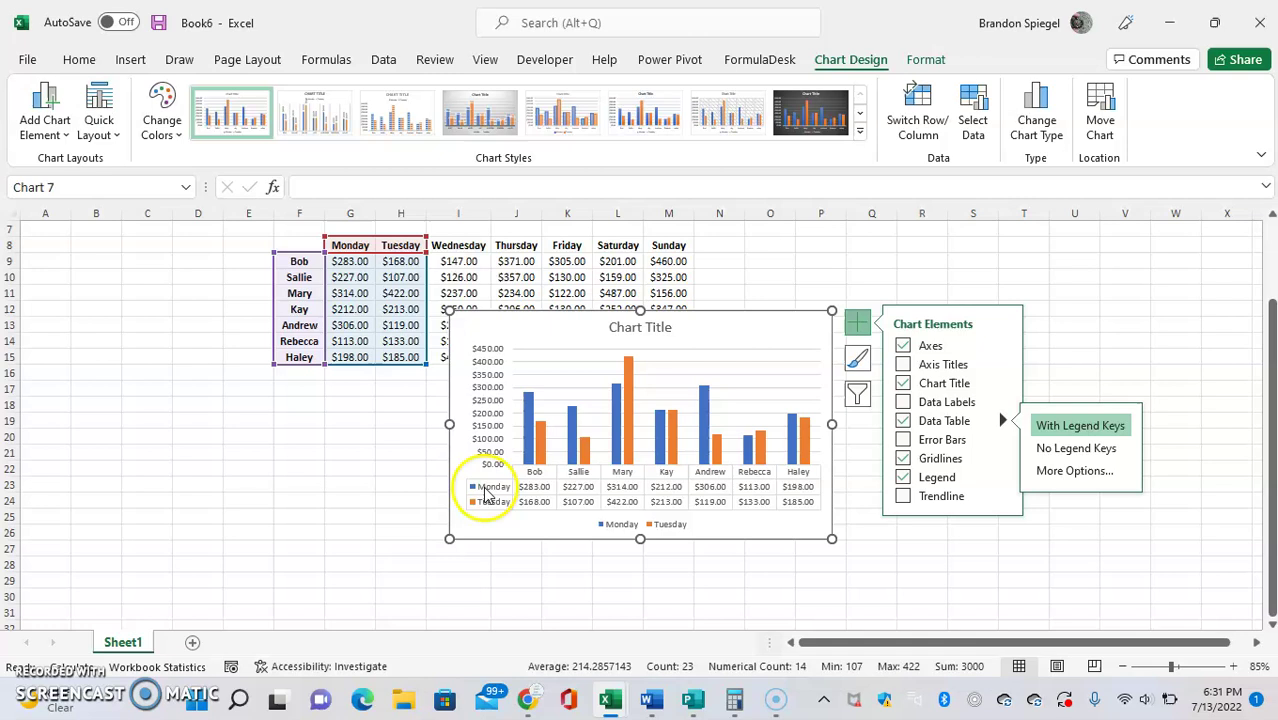
{"action": "left_click", "coordinate": [1044, 449]}
{"action": "left_click", "coordinate": [1048, 428]}
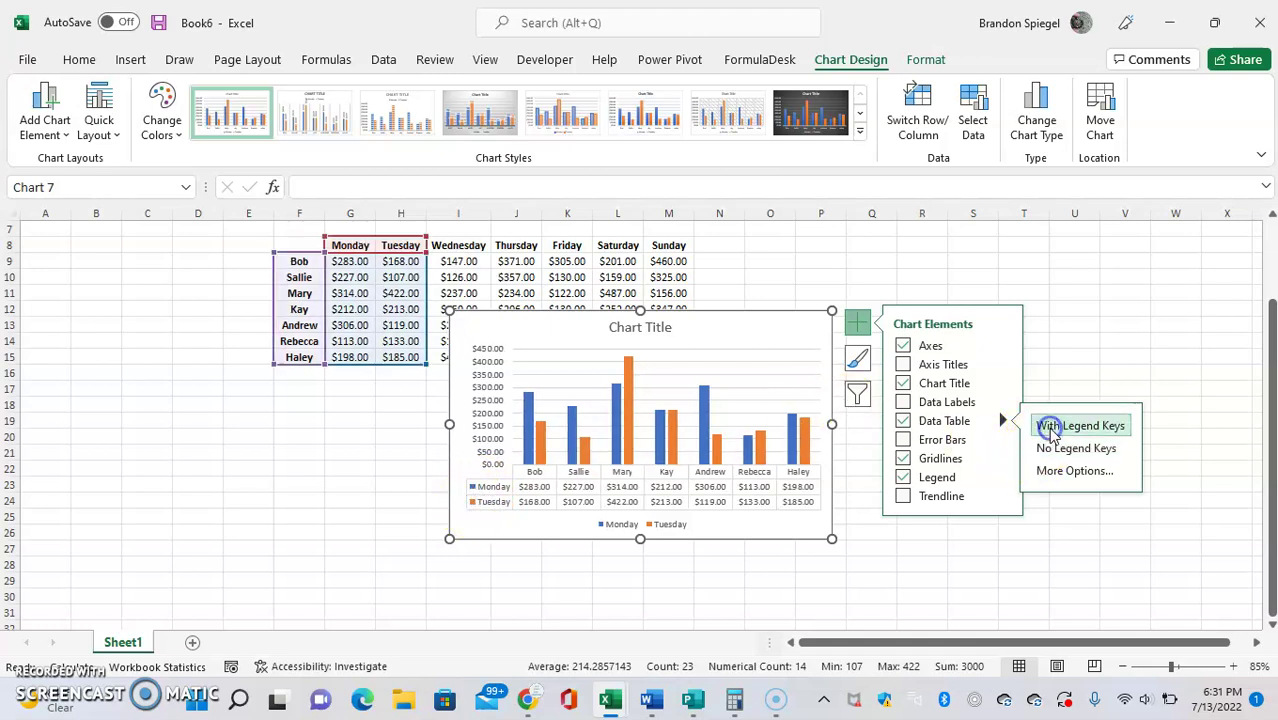
{"action": "left_click", "coordinate": [1053, 447]}
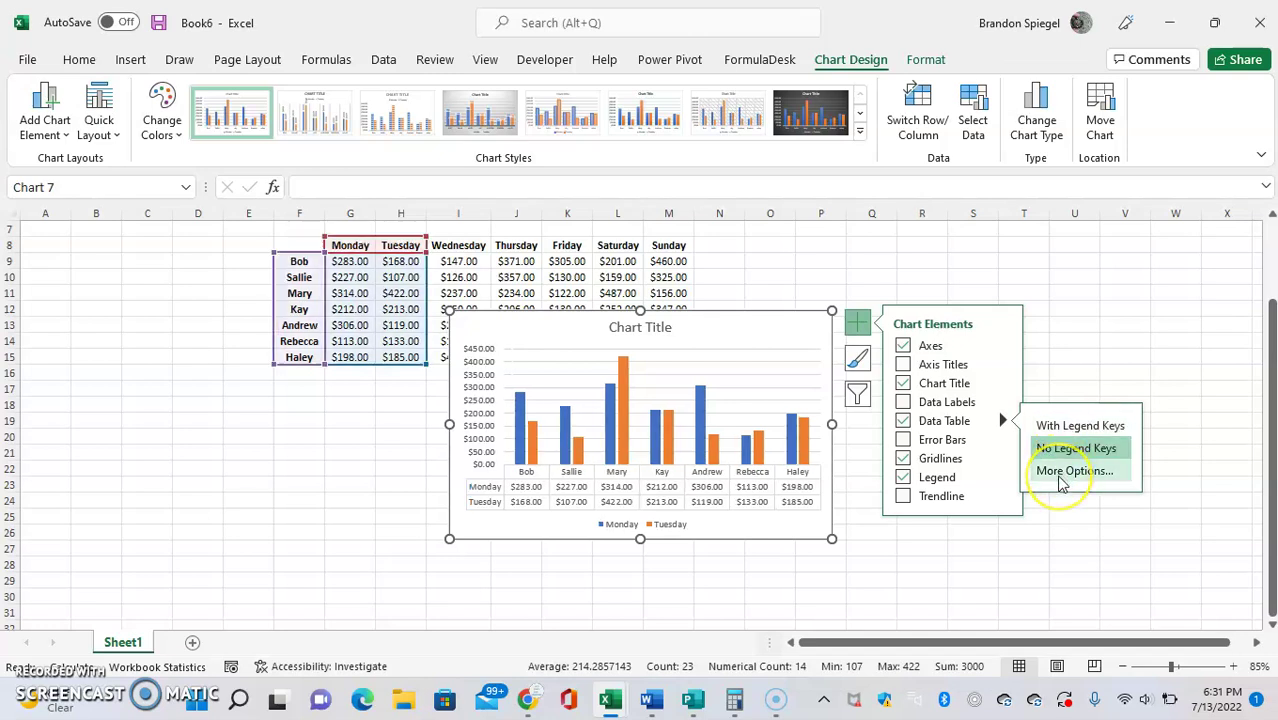
{"action": "left_click", "coordinate": [1062, 471]}
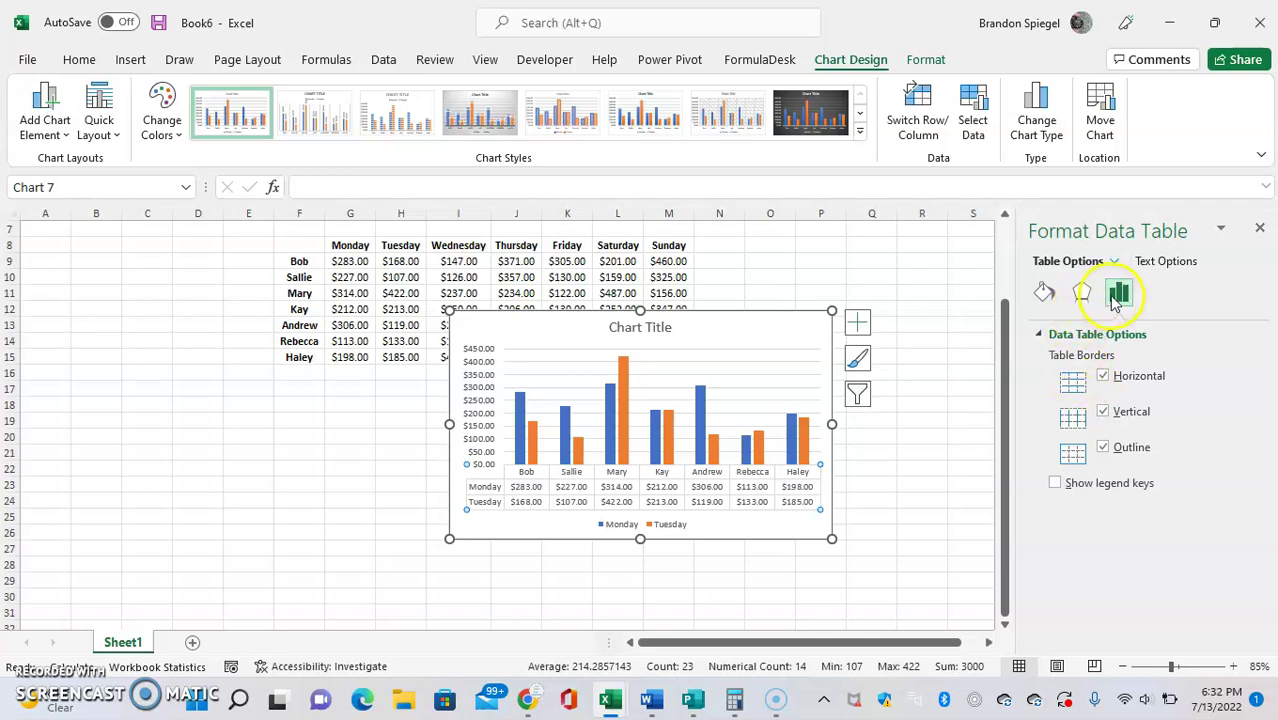
Try removing the data table's horizontal, vertical and outline borders, restoring each one
{"action": "left_click", "coordinate": [1104, 377]}
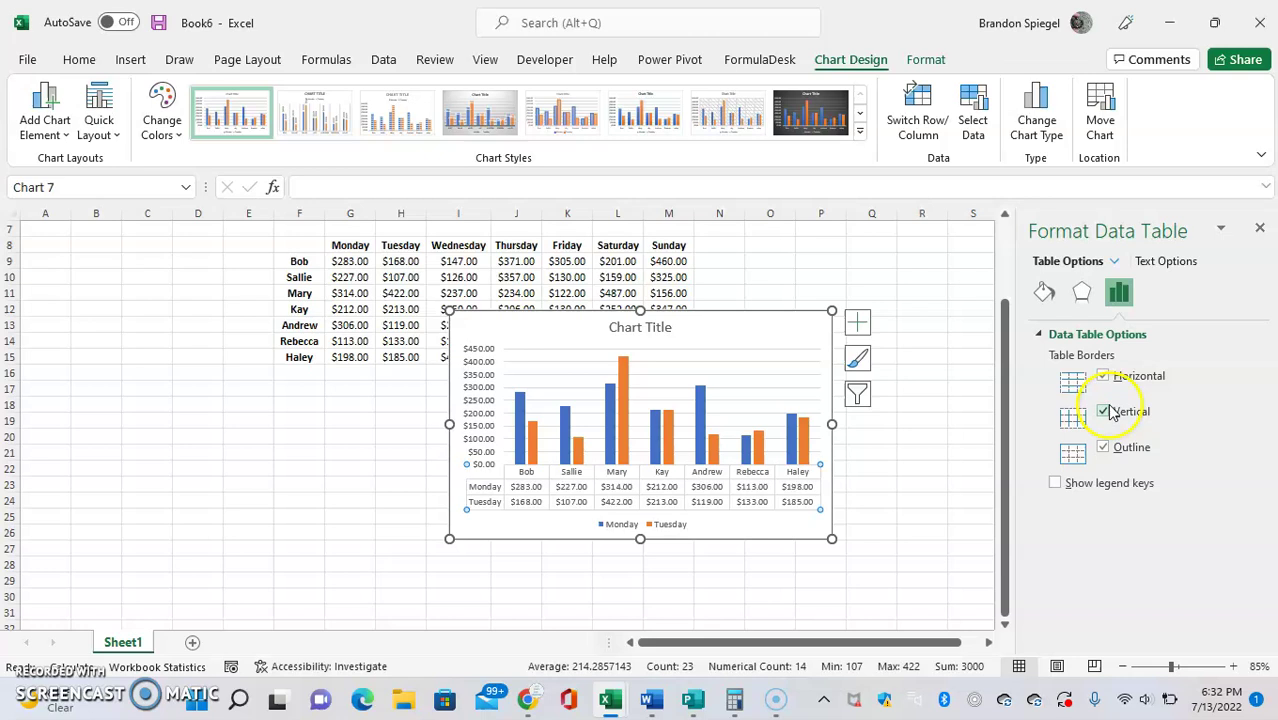
{"action": "left_click", "coordinate": [1104, 412]}
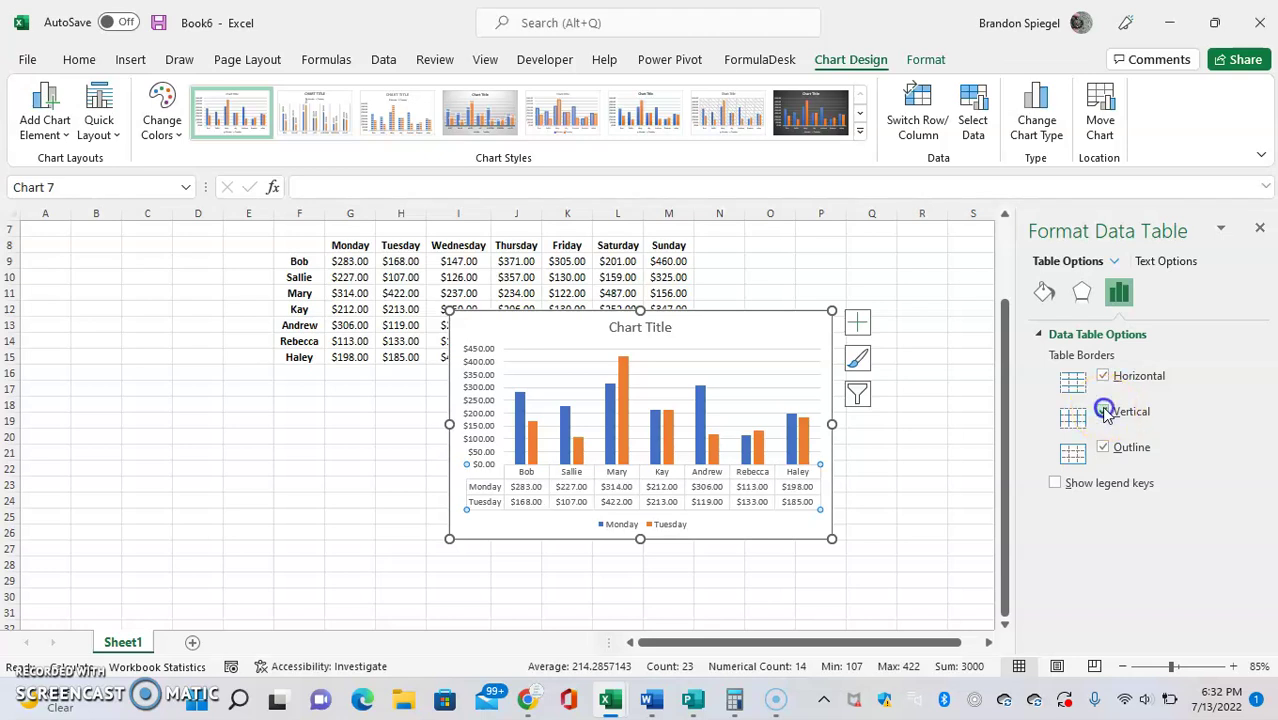
{"action": "left_click", "coordinate": [1104, 448]}
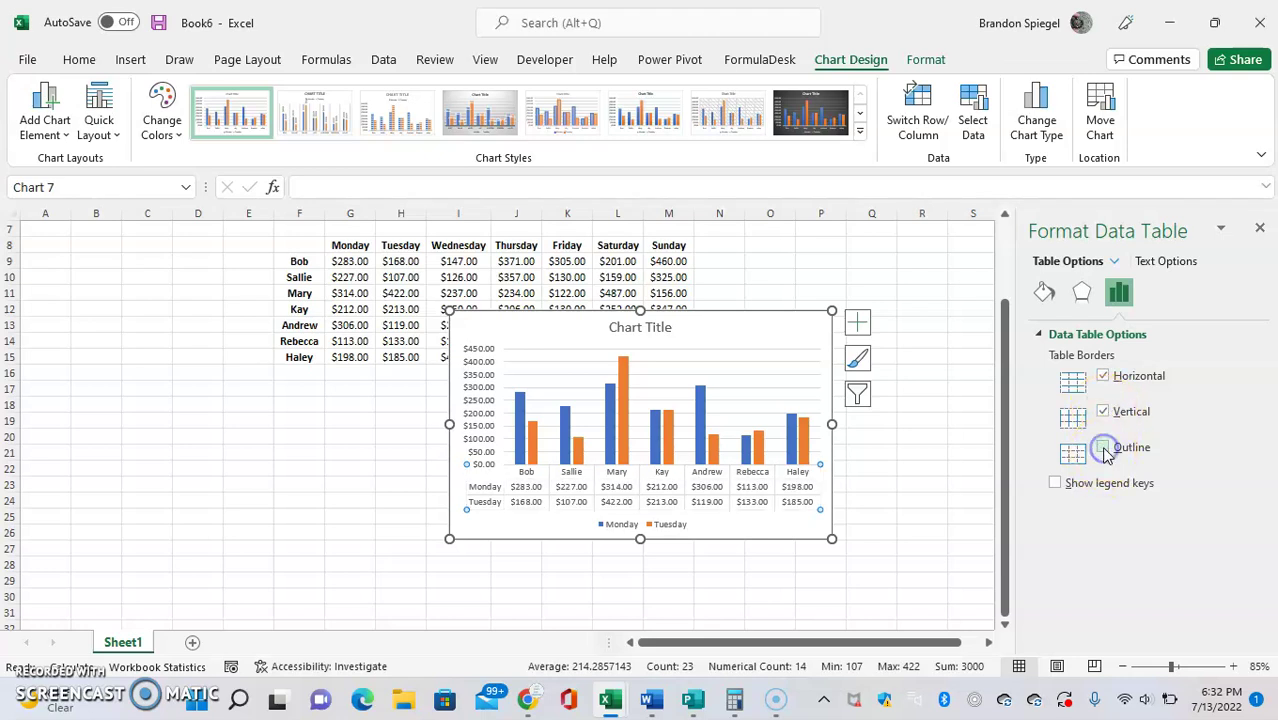
{"action": "left_click", "coordinate": [1104, 448]}
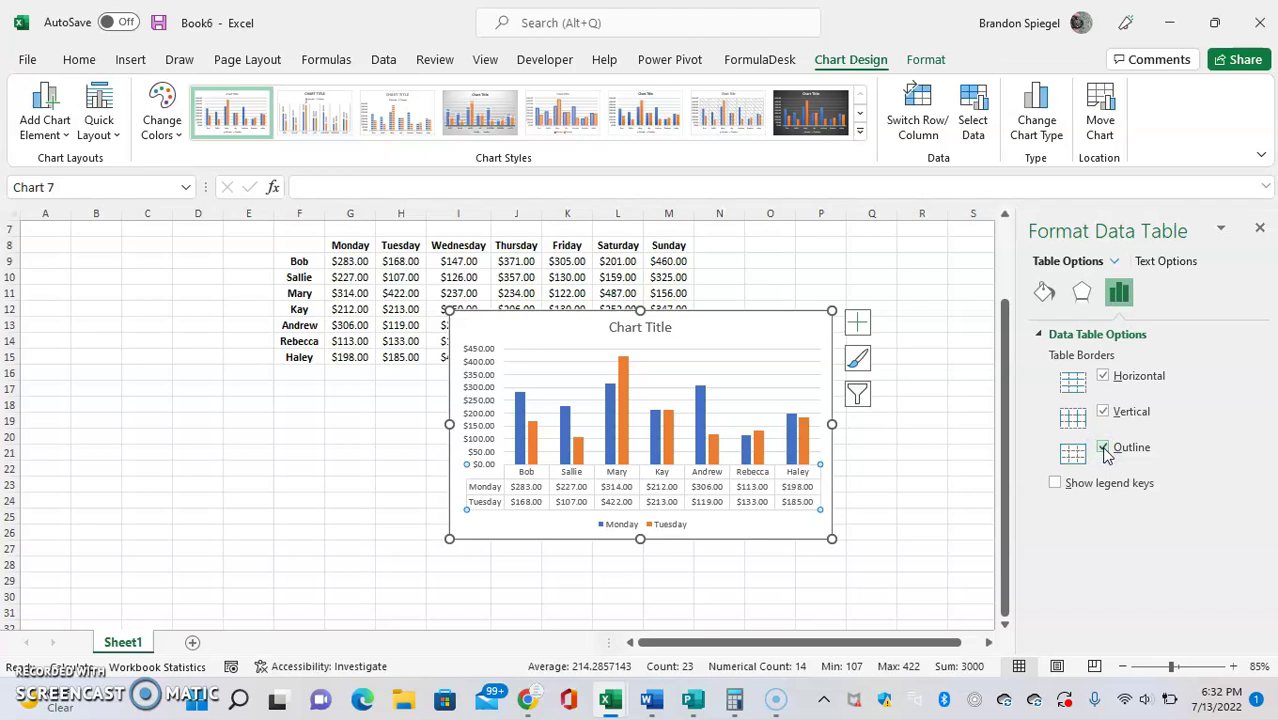
Apply a dark blue shadow to the chart's data table
{"action": "left_click", "coordinate": [1081, 293]}
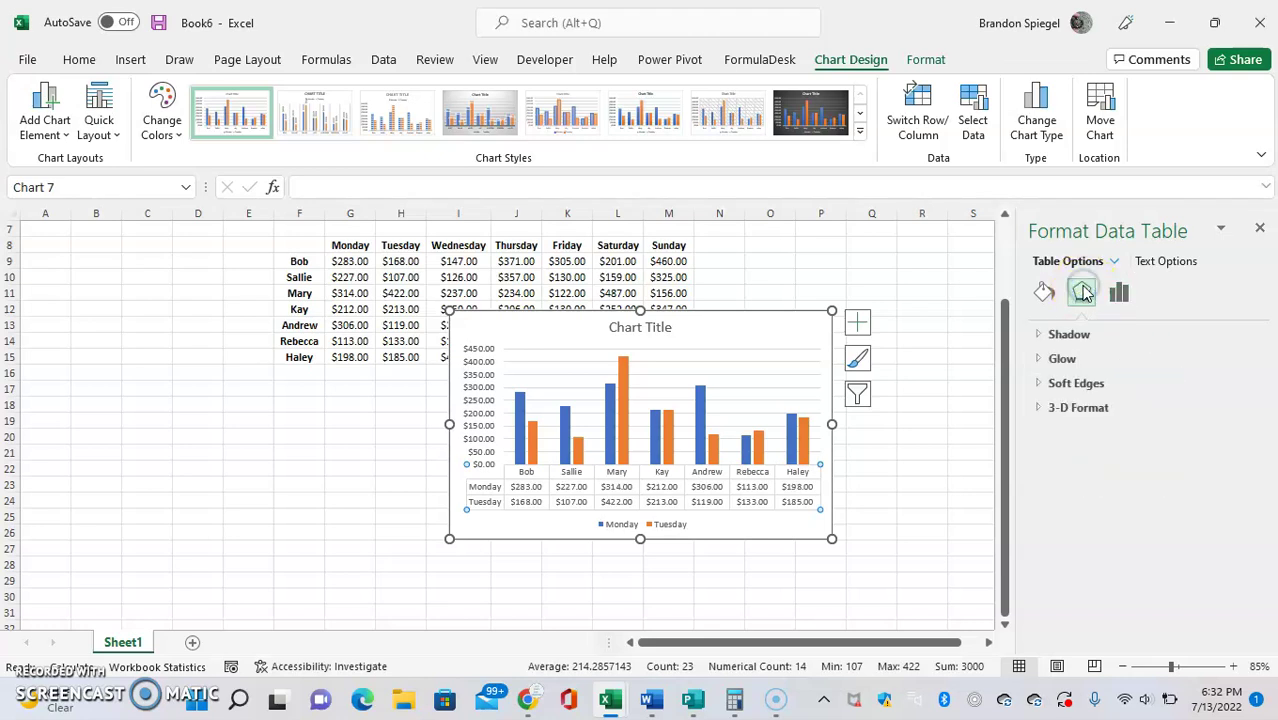
{"action": "left_click", "coordinate": [1050, 334]}
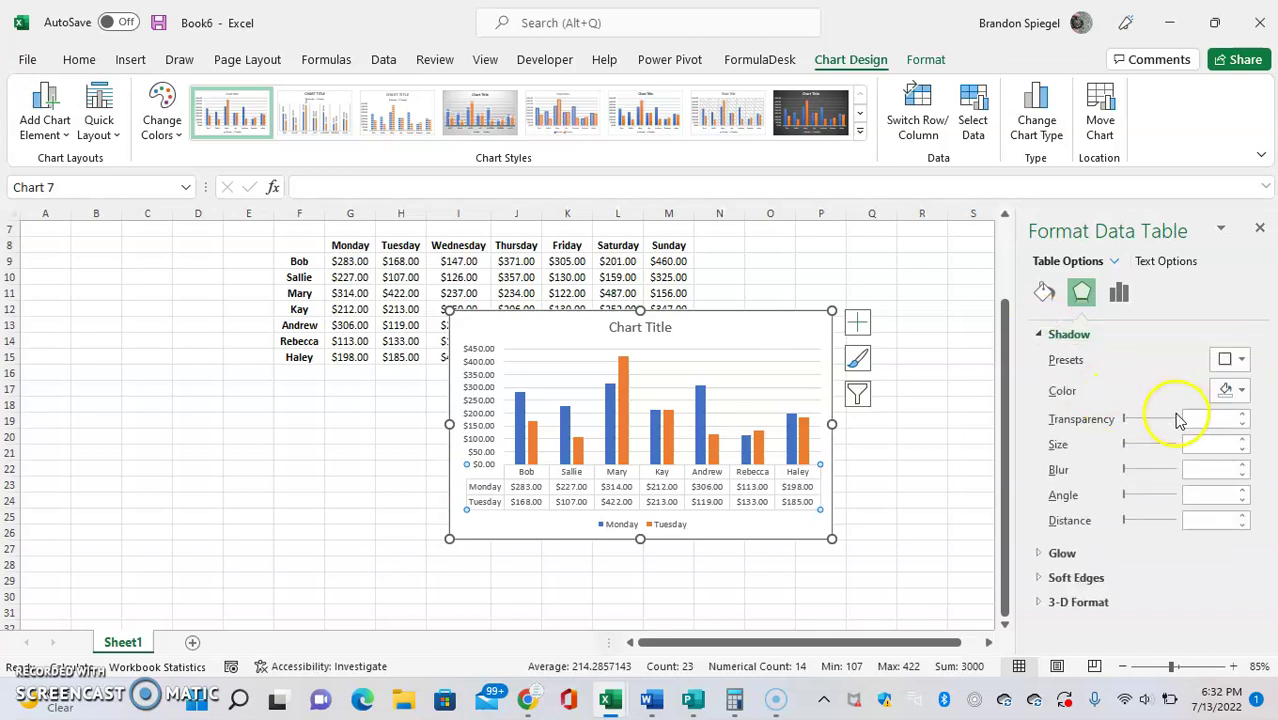
{"action": "left_click", "coordinate": [1230, 390]}
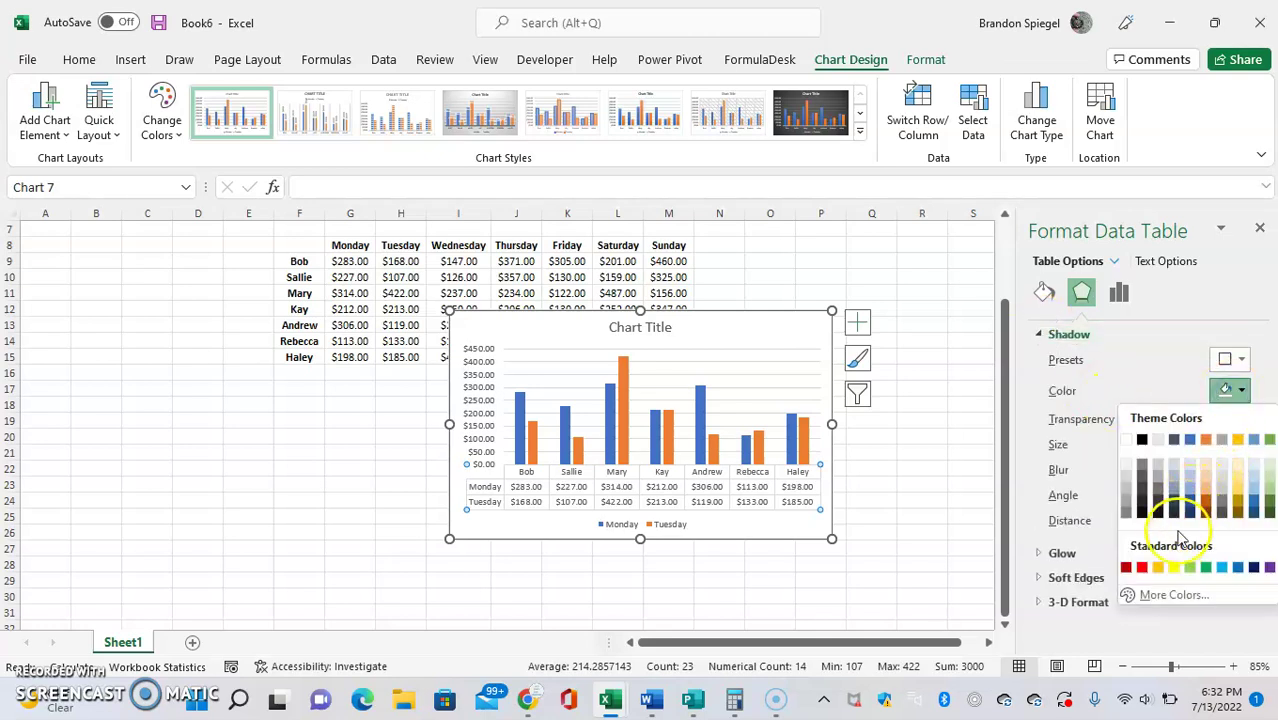
{"action": "left_click", "coordinate": [1193, 497]}
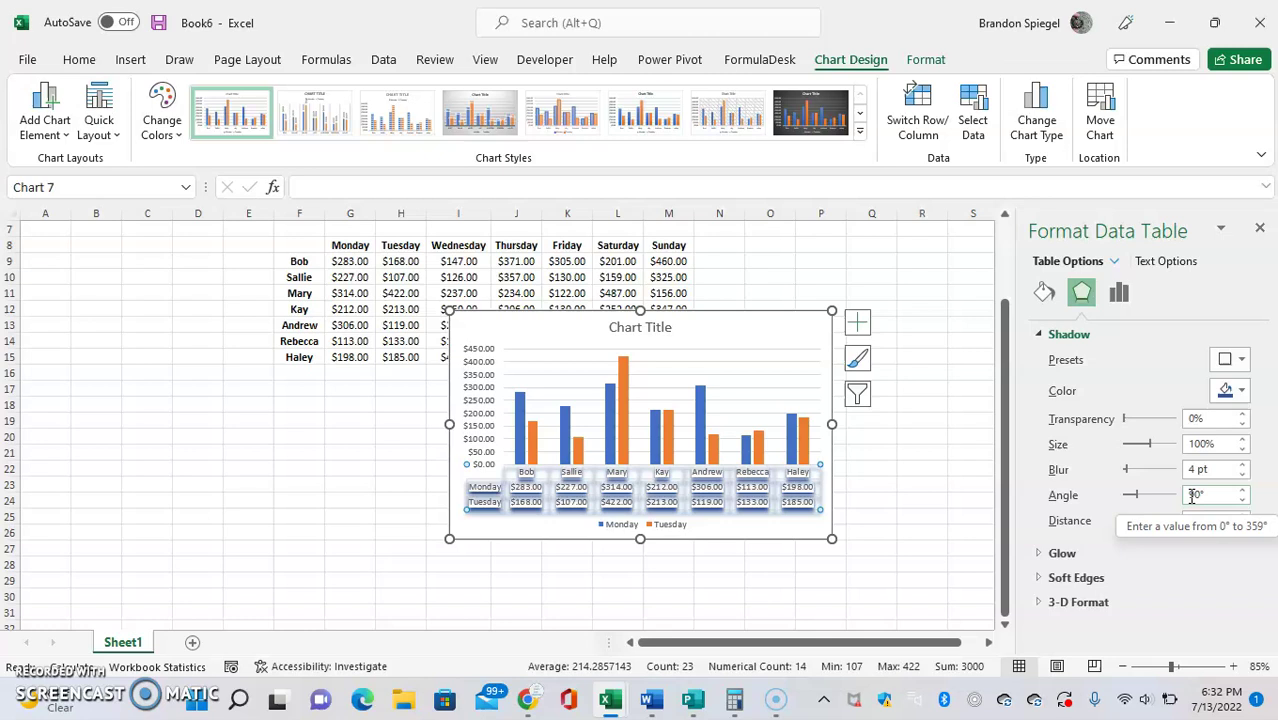
{"action": "left_click", "coordinate": [1133, 422]}
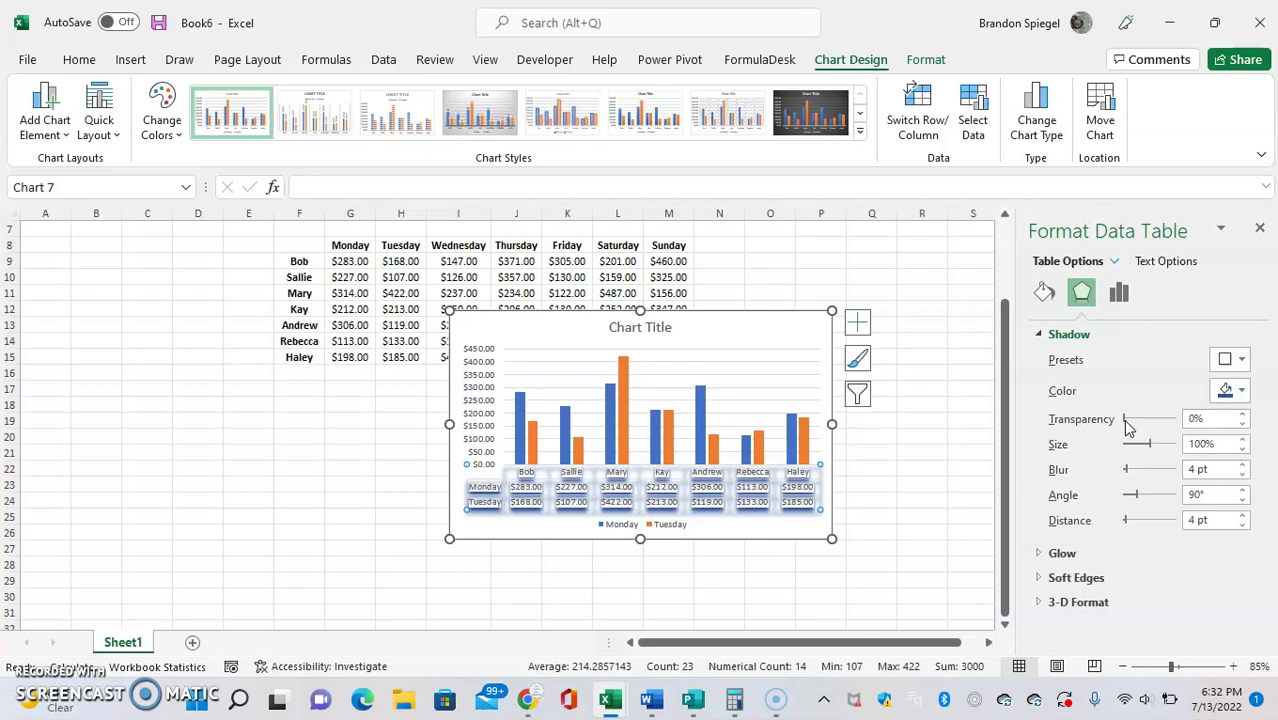
Apply the outer shadow preset angled at 270° to the data table, with 58% transparency and 78% size
{"action": "left_click", "coordinate": [1230, 360]}
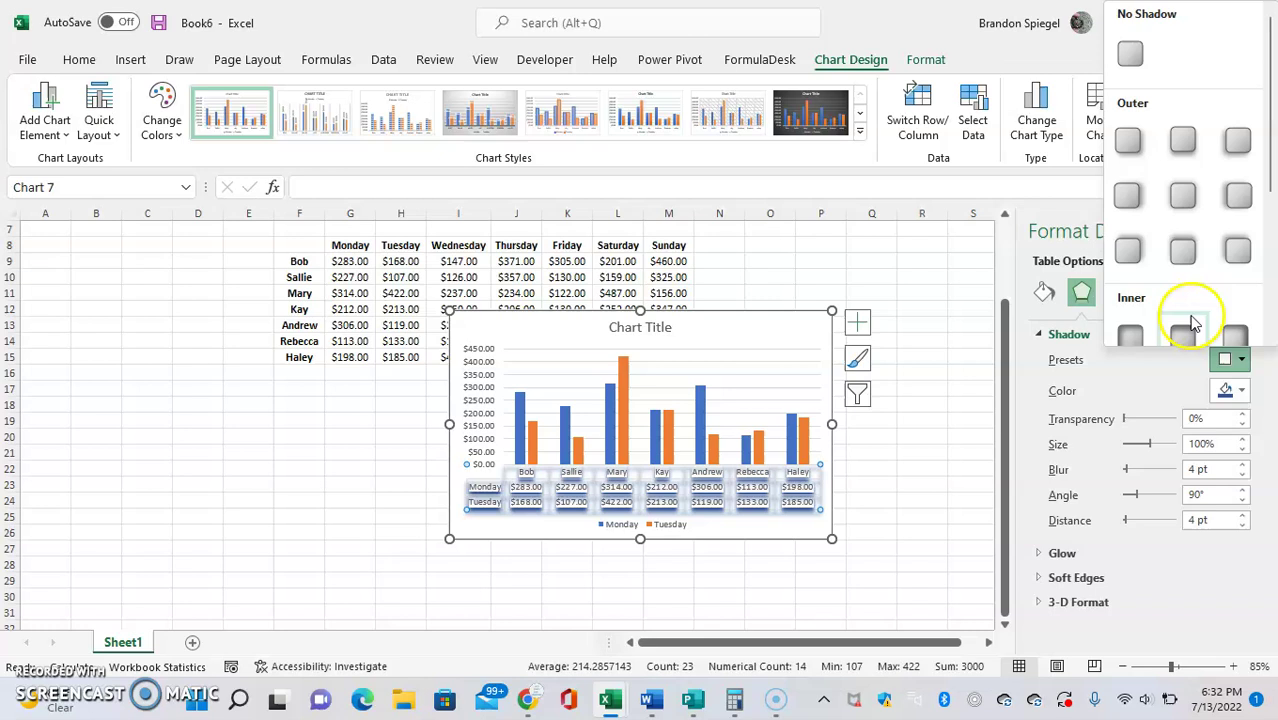
{"action": "left_click", "coordinate": [1182, 250]}
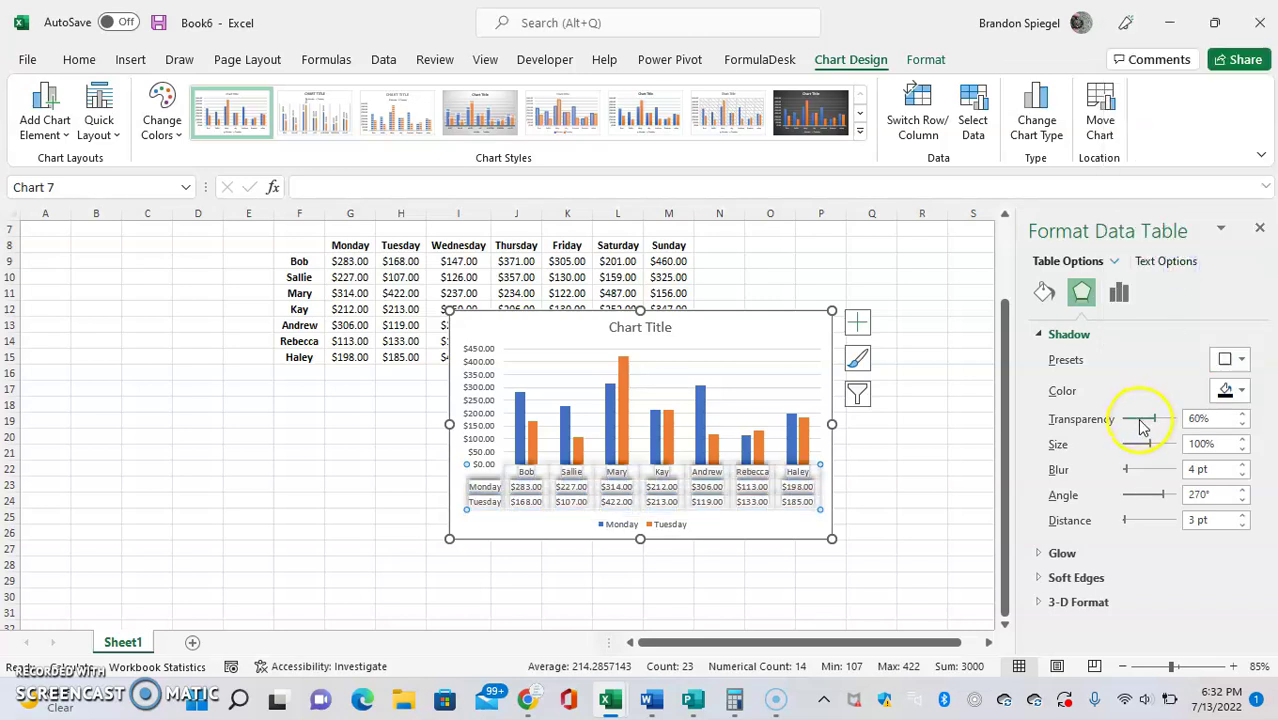
{"action": "mouse_move", "coordinate": [1143, 425]}
{"action": "left_mouse_down"}
{"action": "mouse_move", "coordinate": [1164, 446]}
{"action": "mouse_move", "coordinate": [1142, 450]}
{"action": "left_mouse_up"}
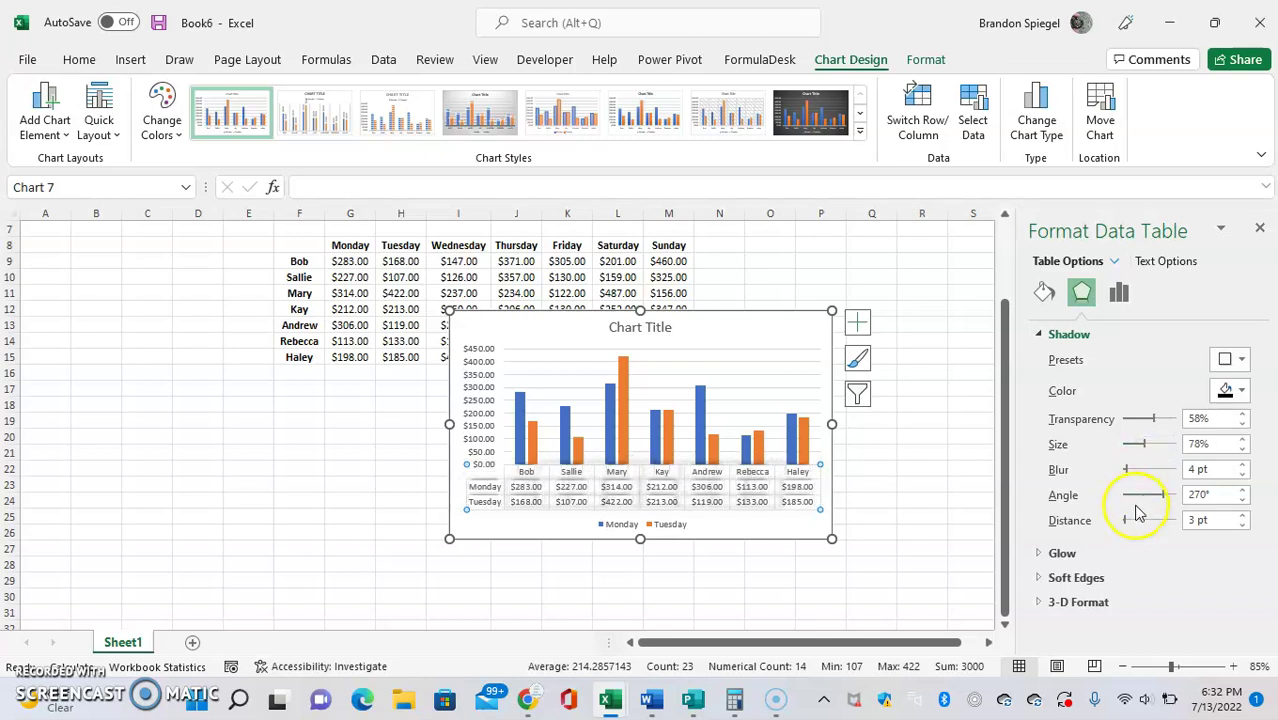
Expand the data table's Glow and 3-D Format settings and try to increase the top bevel width
{"action": "left_click", "coordinate": [1078, 556]}
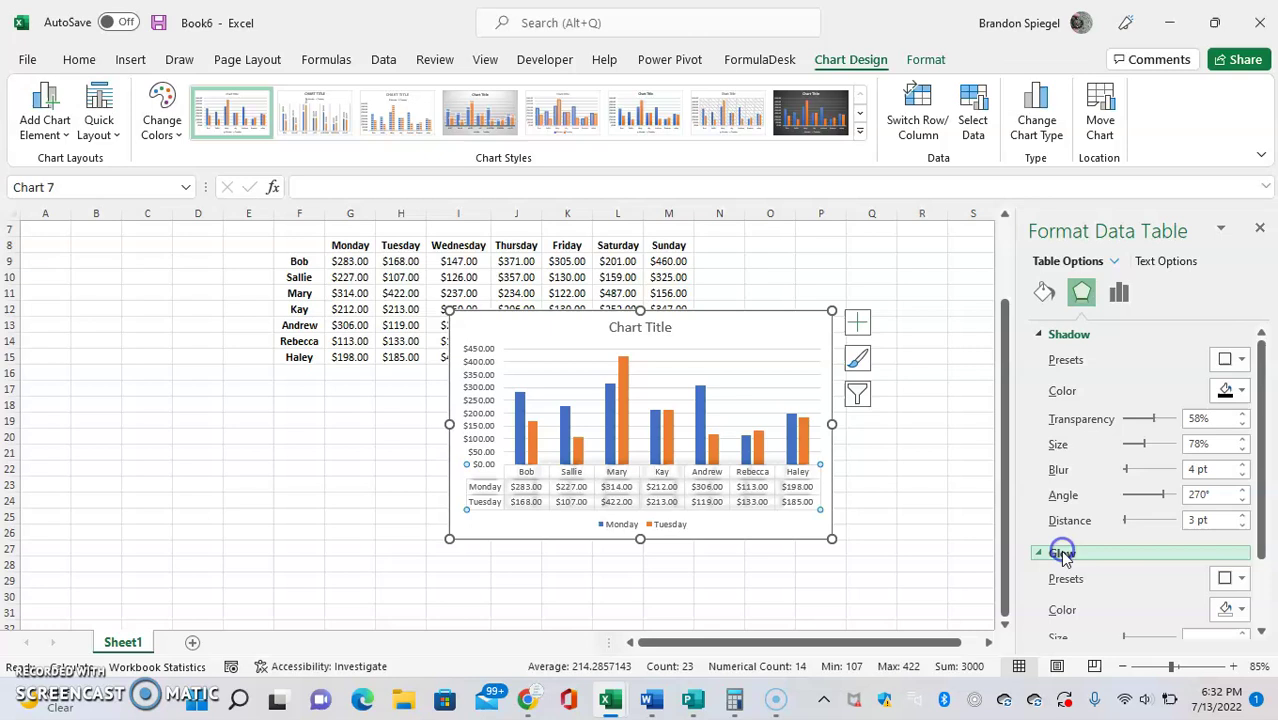
{"action": "left_click", "coordinate": [1062, 630]}
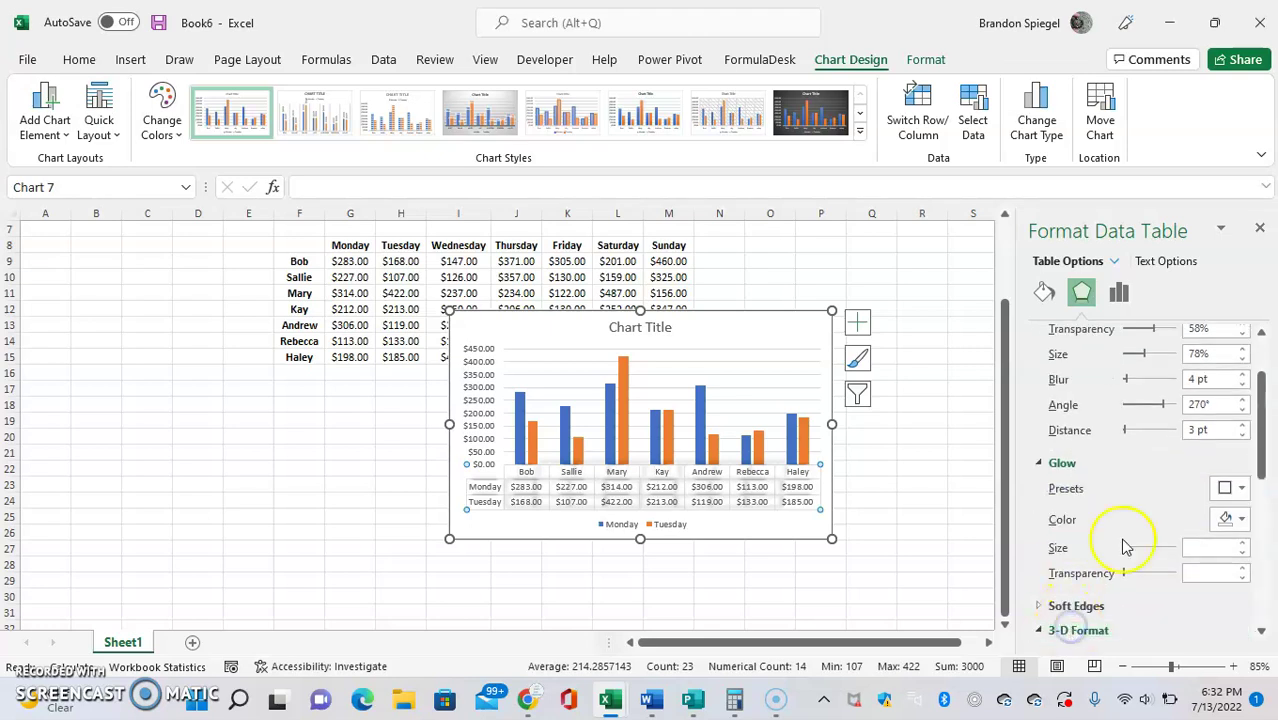
{"action": "scroll", "coordinate": [1122, 545], "scroll_direction": "down", "scroll_amount": 1}
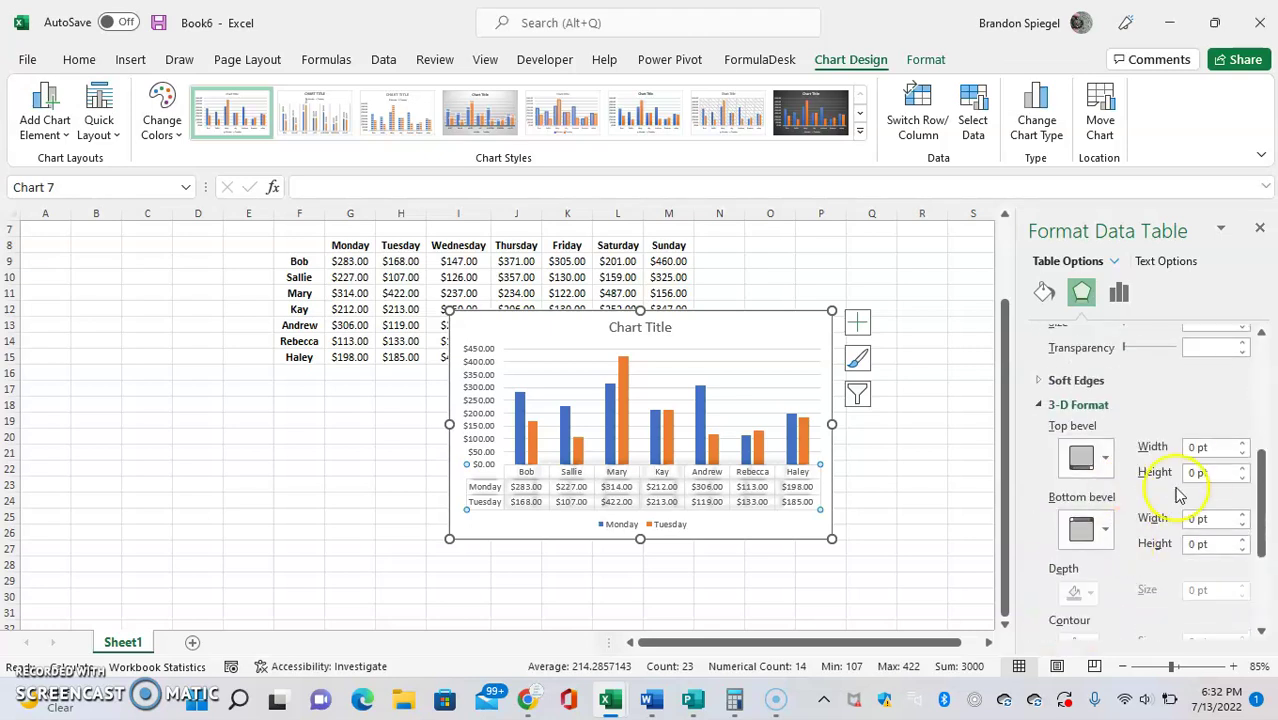
{"action": "left_click", "coordinate": [1241, 444]}
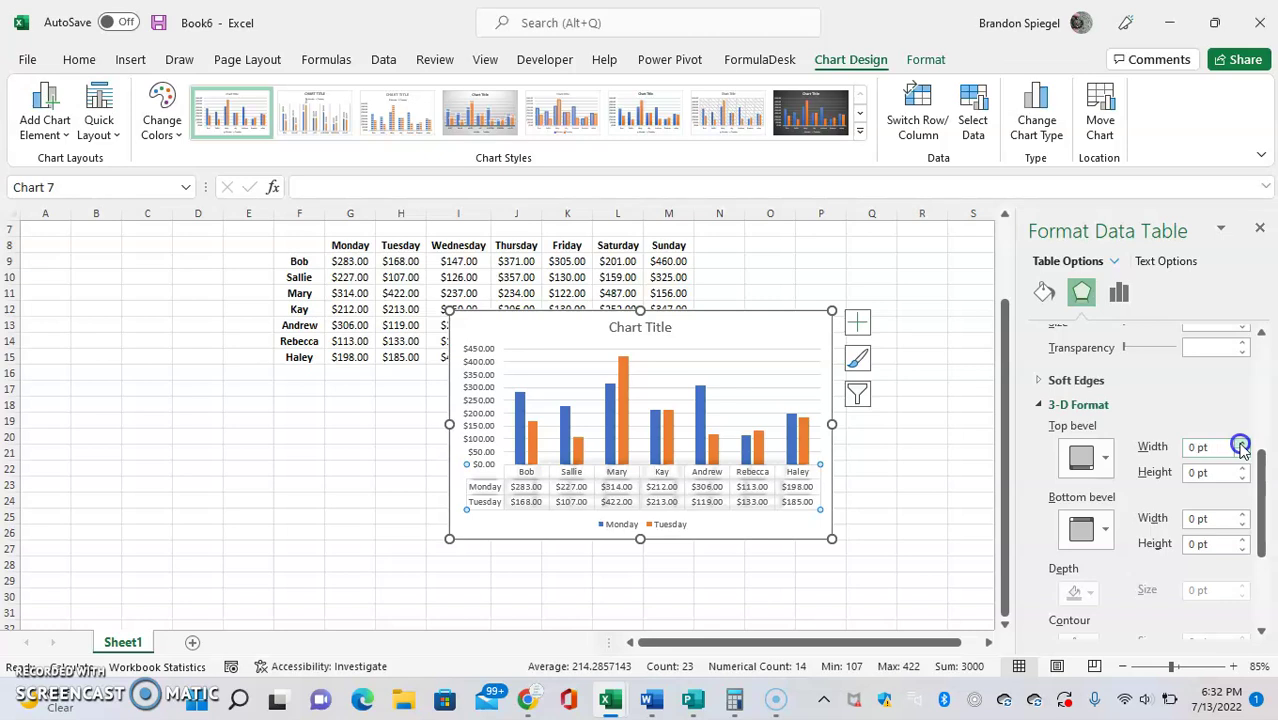
{"action": "left_click", "coordinate": [1241, 444]}
Change the color of the chart data table's borders to blue
{"action": "left_click", "coordinate": [1043, 294]}
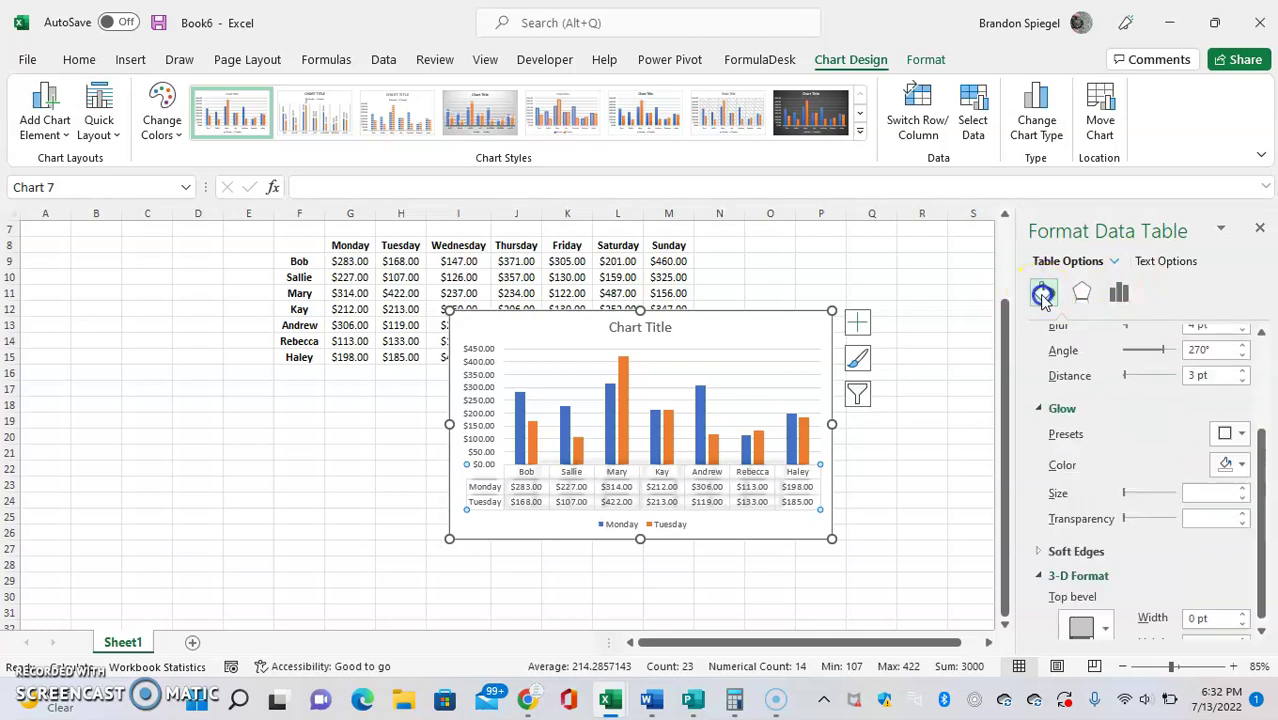
{"action": "left_click", "coordinate": [1230, 339]}
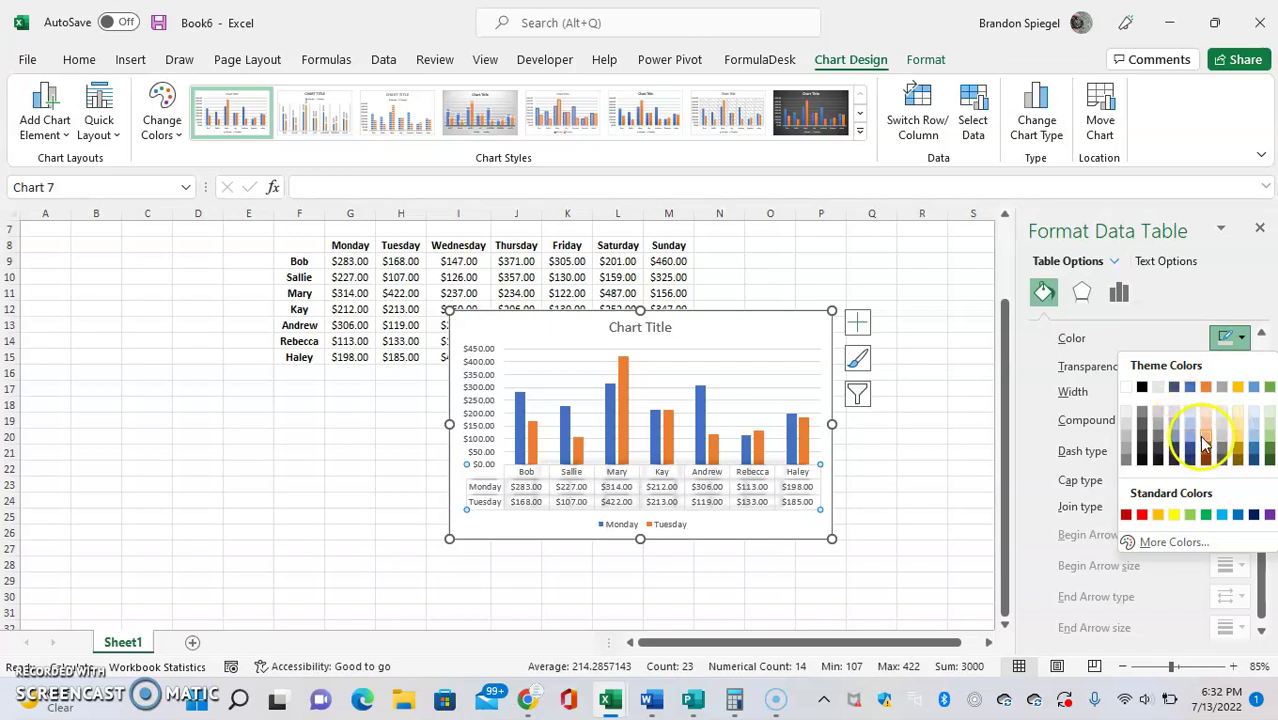
{"action": "left_click", "coordinate": [1204, 445]}
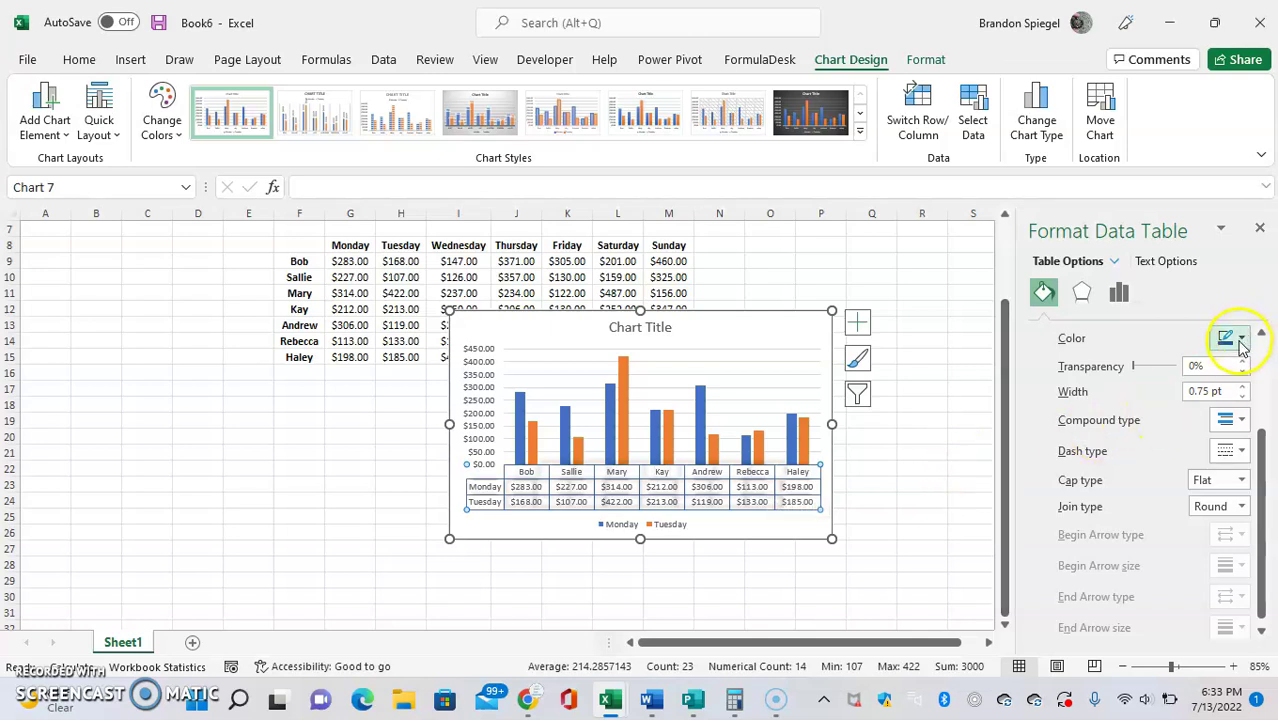
Set the width of the data table's borders to 1.5 pt
{"action": "left_click", "coordinate": [1241, 388]}
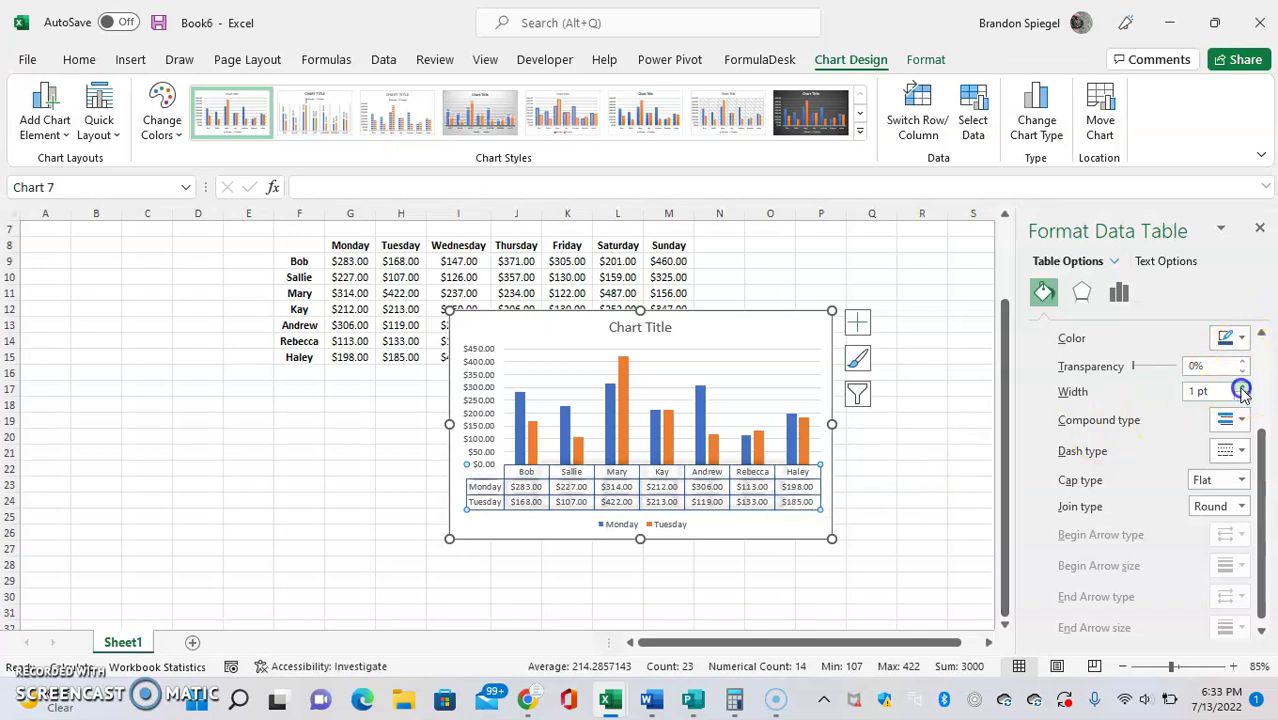
{"action": "left_click", "coordinate": [1241, 388]}
{"action": "left_click", "coordinate": [1241, 388]}
{"action": "left_click", "coordinate": [1241, 388]}
{"action": "left_click", "coordinate": [1241, 388]}
{"action": "left_click", "coordinate": [1241, 388]}
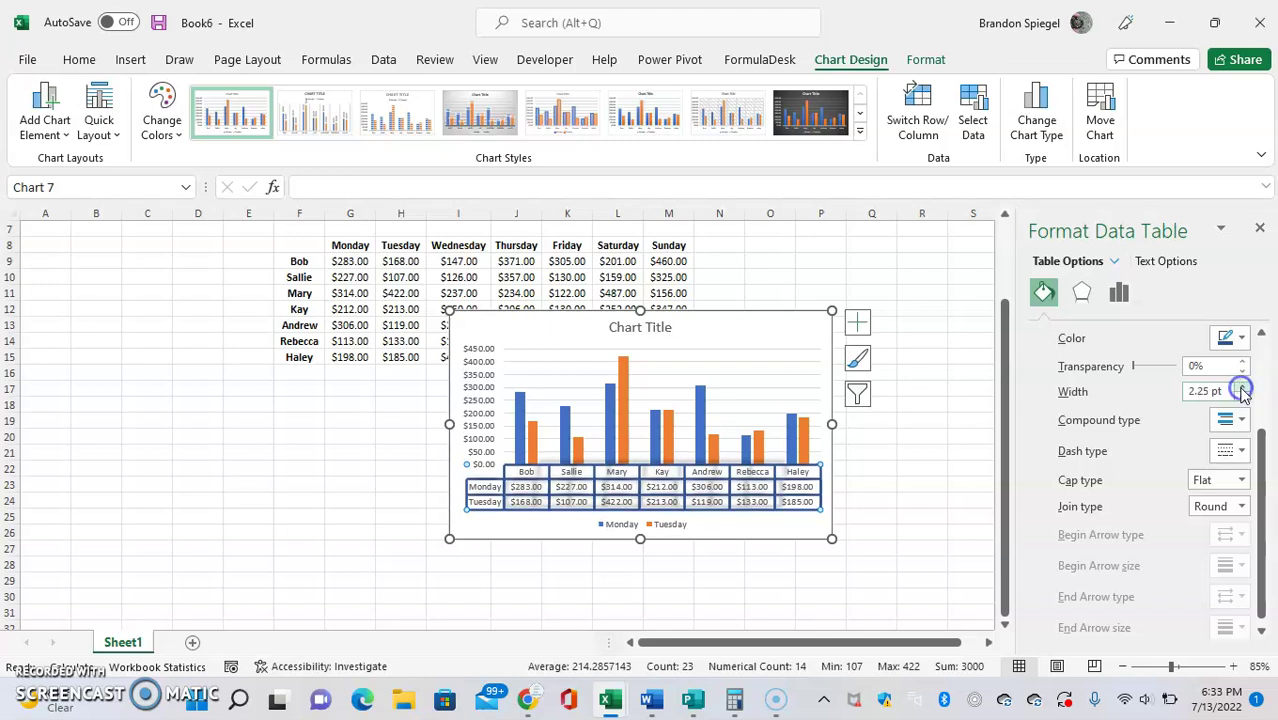
{"action": "left_click", "coordinate": [1241, 398]}
{"action": "left_click", "coordinate": [1241, 398]}
{"action": "left_click", "coordinate": [1241, 398]}
Give the data table's borders a dashed line pattern and set their cap type to Square
{"action": "left_click", "coordinate": [1241, 421]}
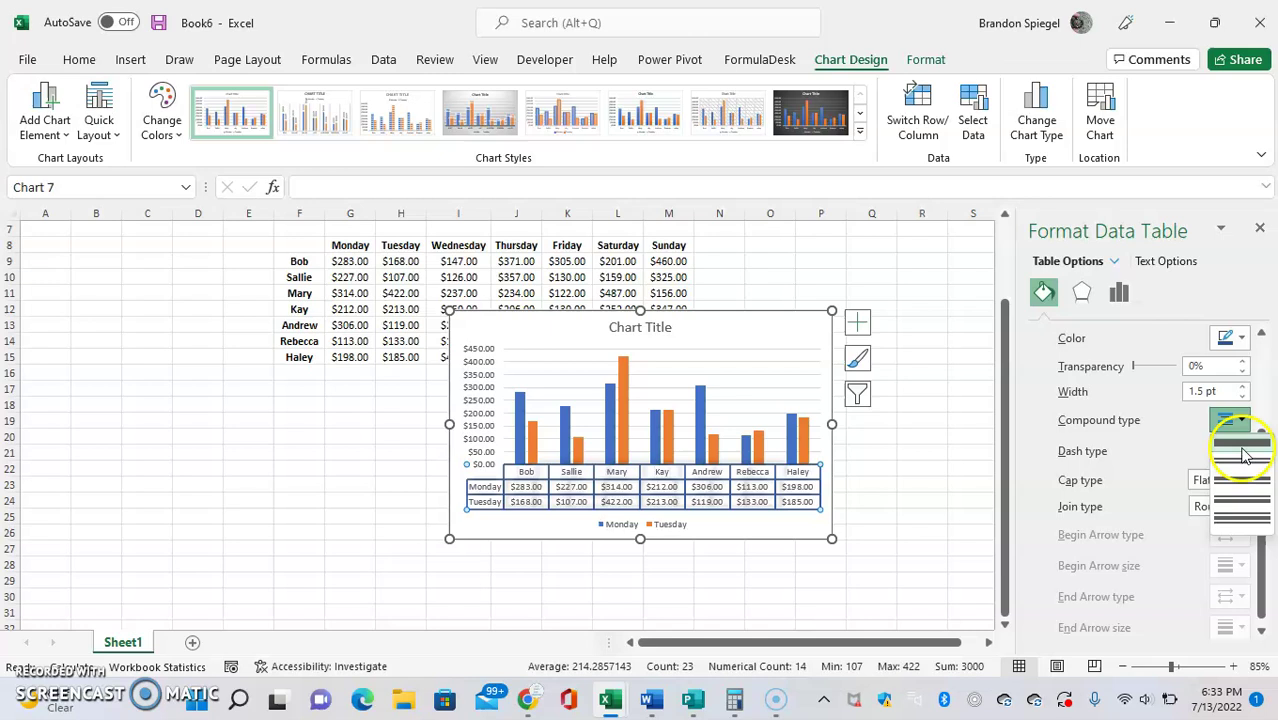
{"action": "left_click", "coordinate": [1112, 456]}
{"action": "left_click", "coordinate": [1228, 444]}
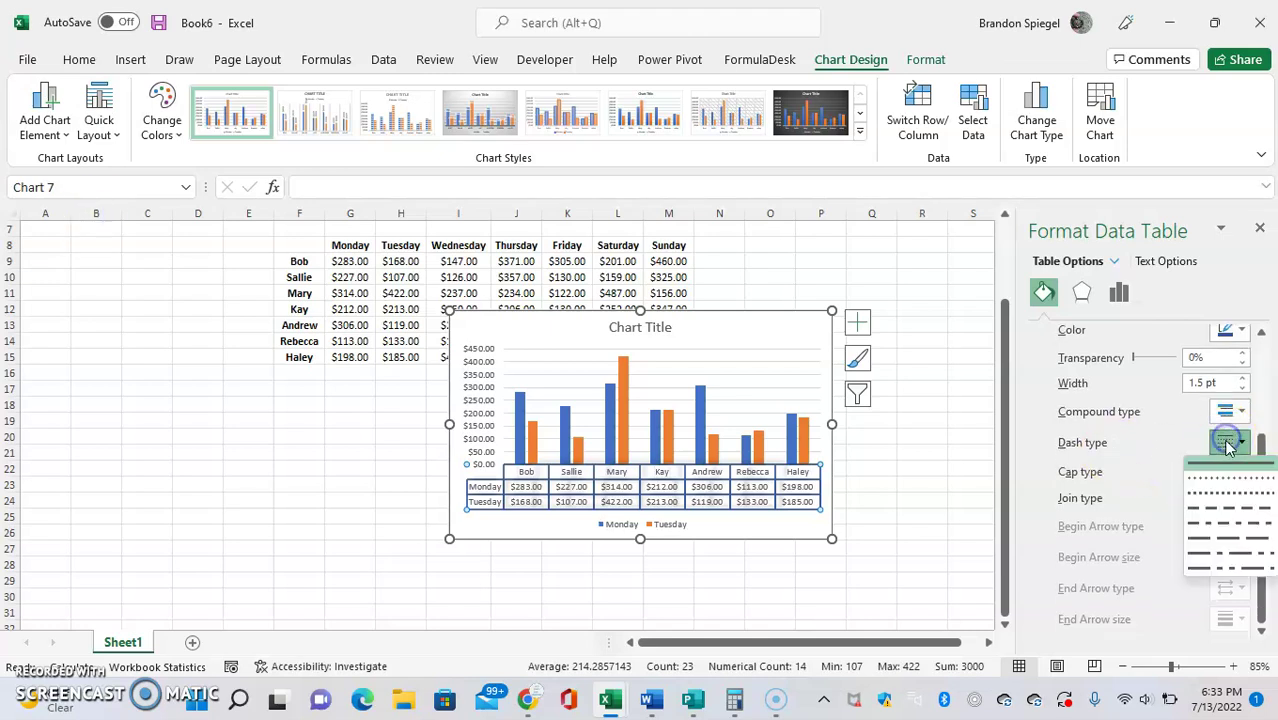
{"action": "left_click", "coordinate": [1221, 488]}
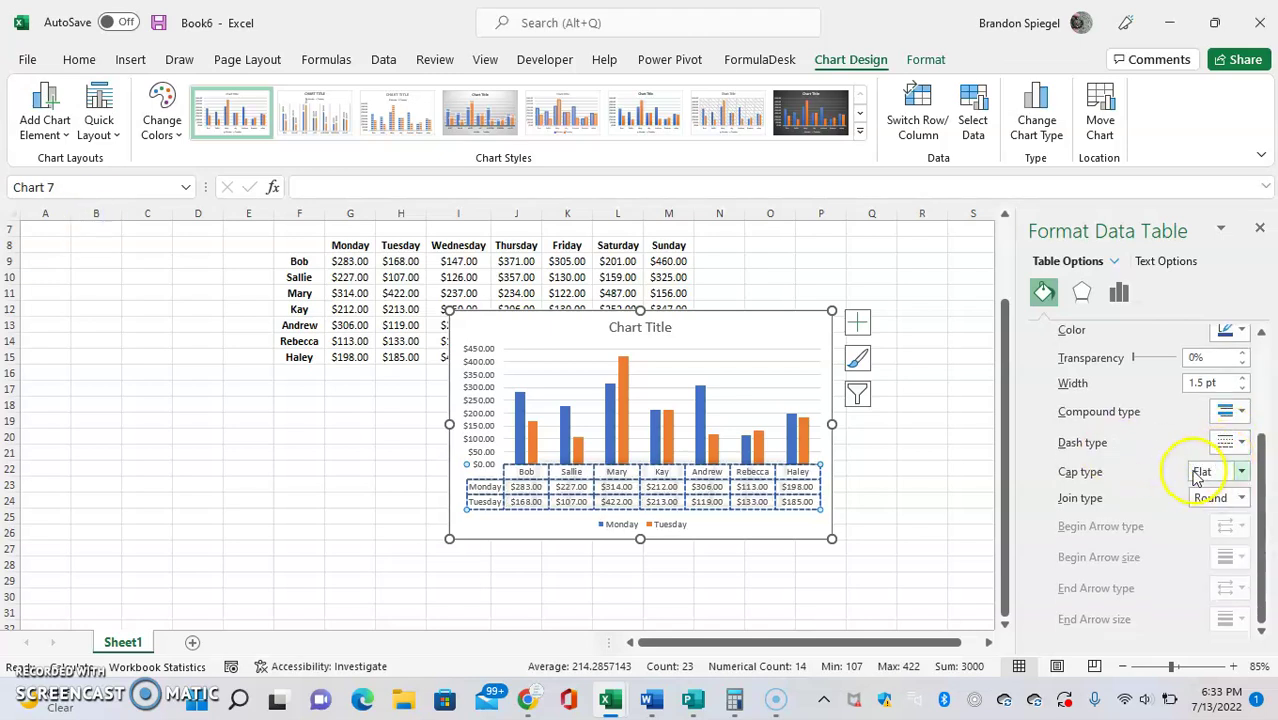
{"action": "left_click", "coordinate": [1198, 475]}
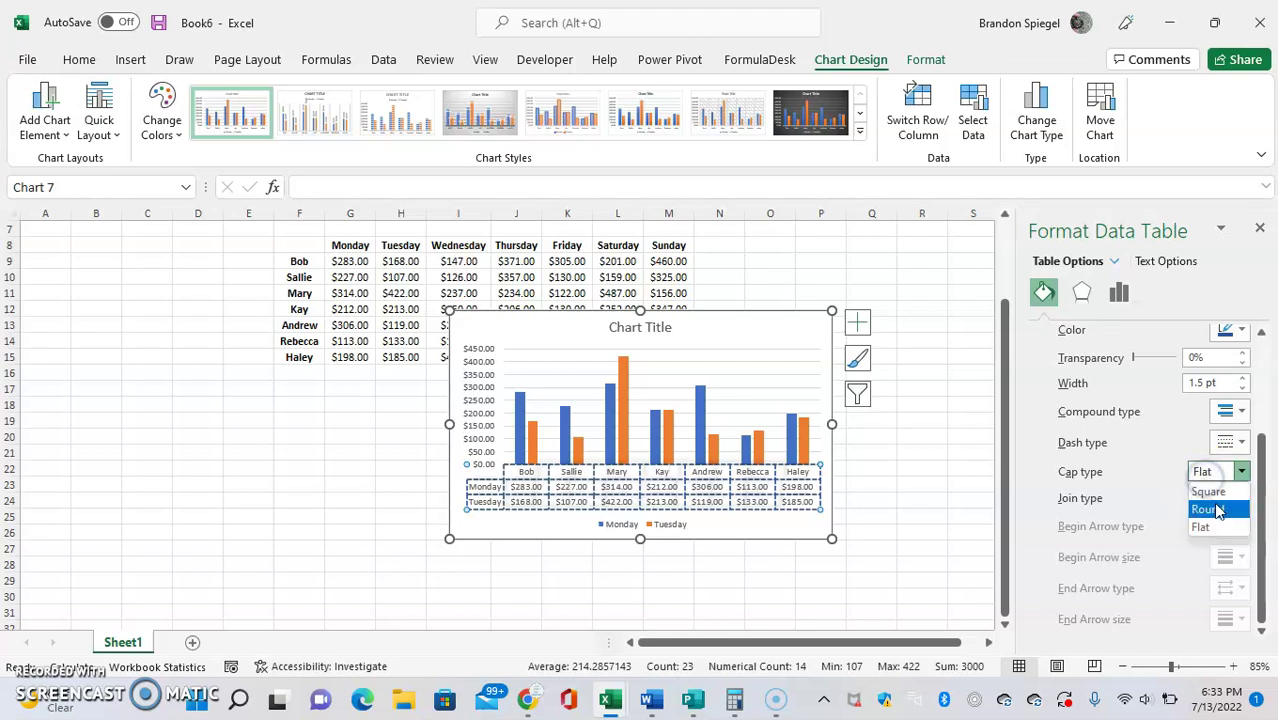
{"action": "left_click", "coordinate": [1215, 505]}
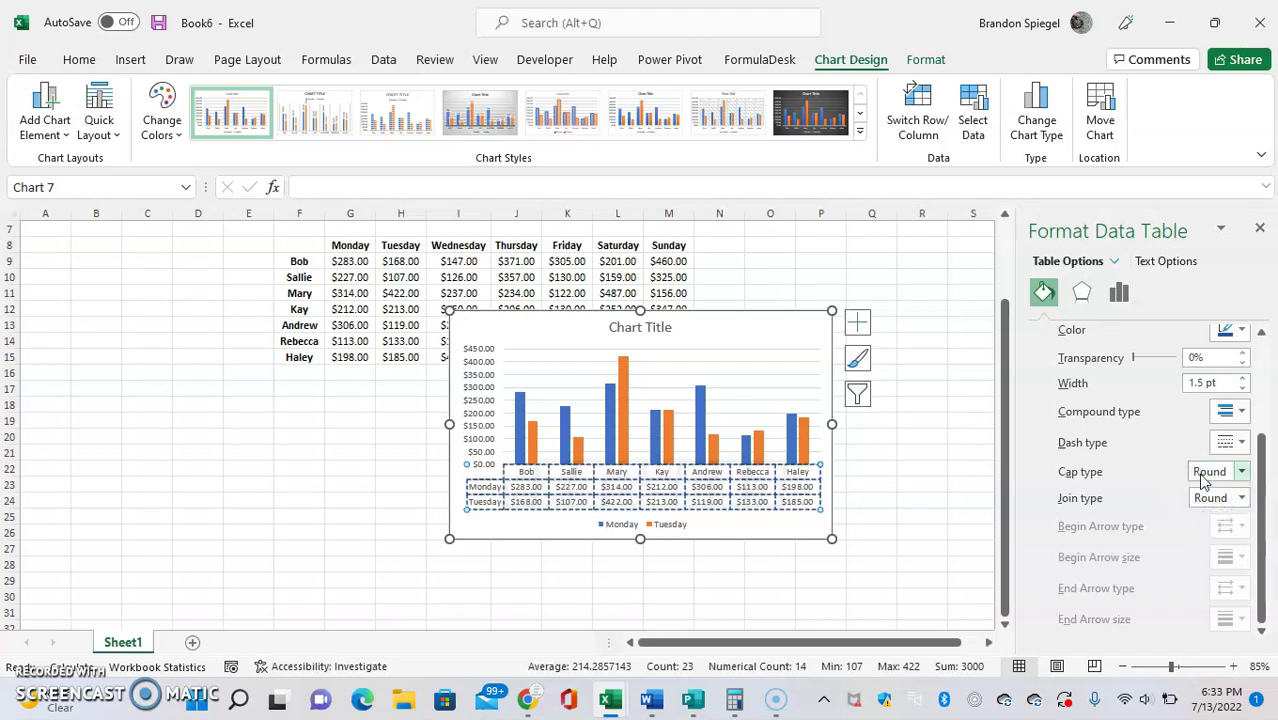
{"action": "left_click", "coordinate": [1203, 478]}
{"action": "left_click", "coordinate": [1210, 492]}
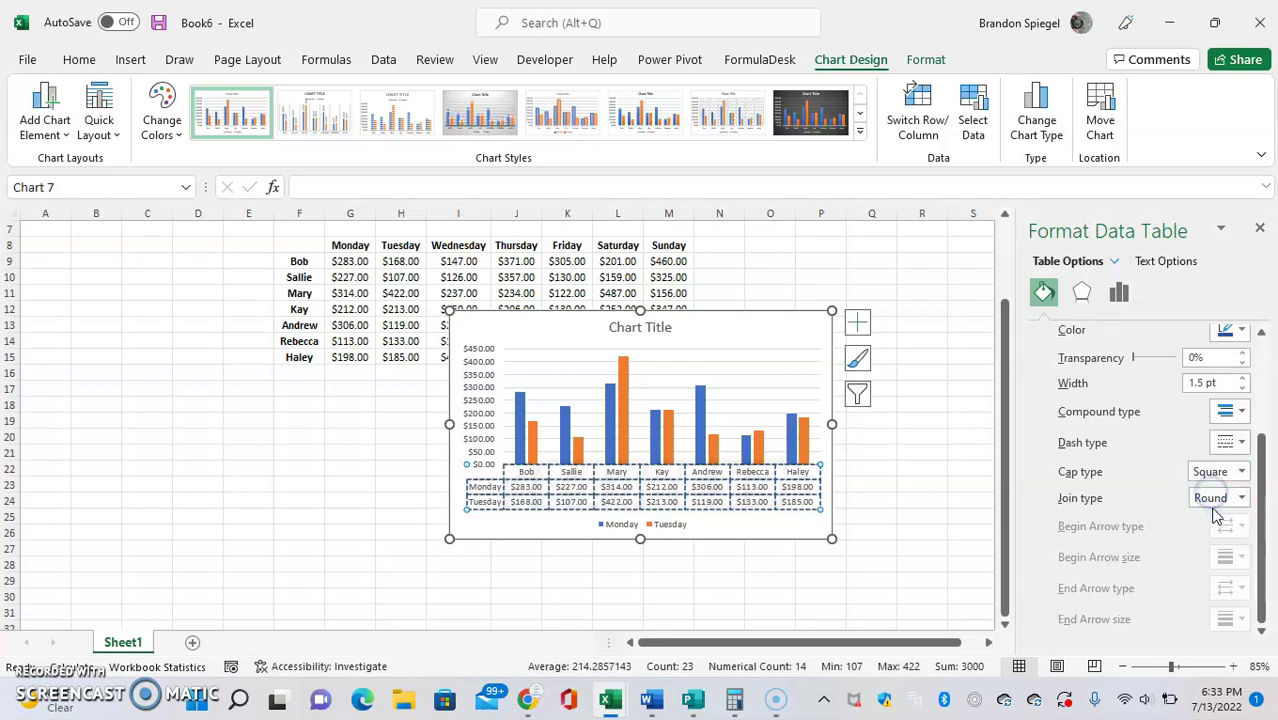
Try the Bevel join type on the data table's borders and restore Round
{"action": "left_click", "coordinate": [1218, 506]}
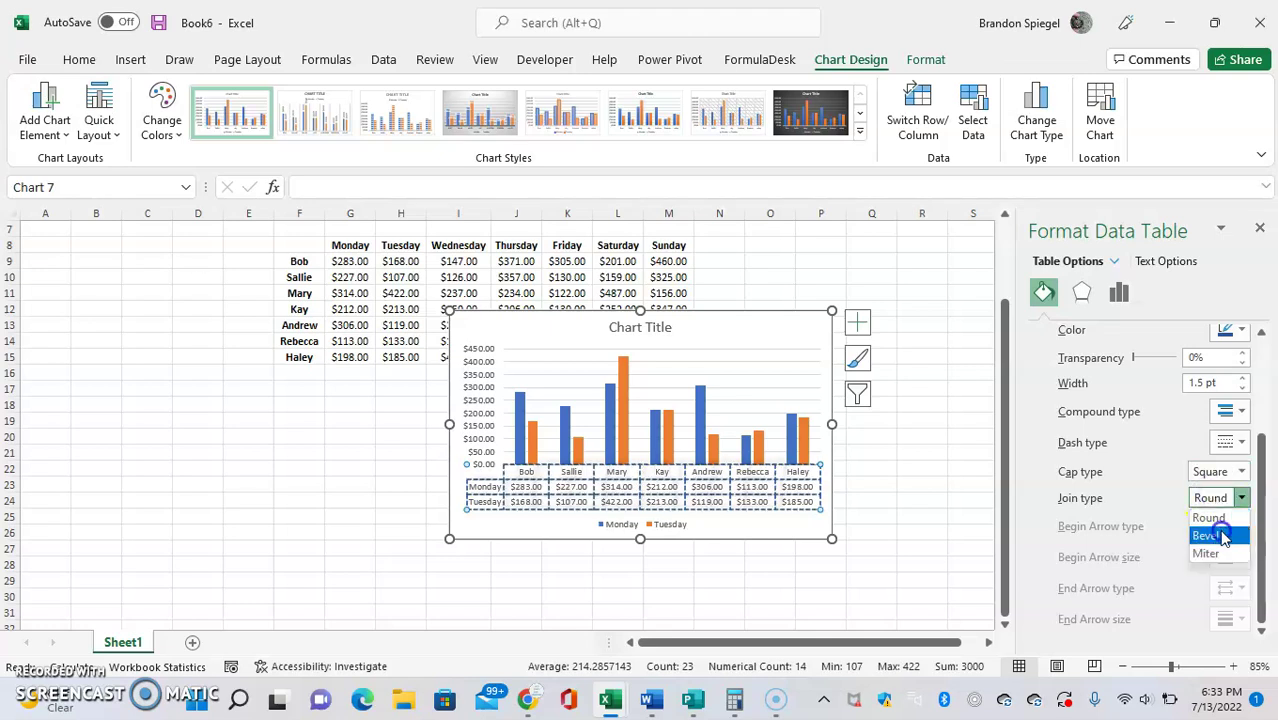
{"action": "left_click", "coordinate": [1224, 535]}
{"action": "left_click", "coordinate": [1207, 495]}
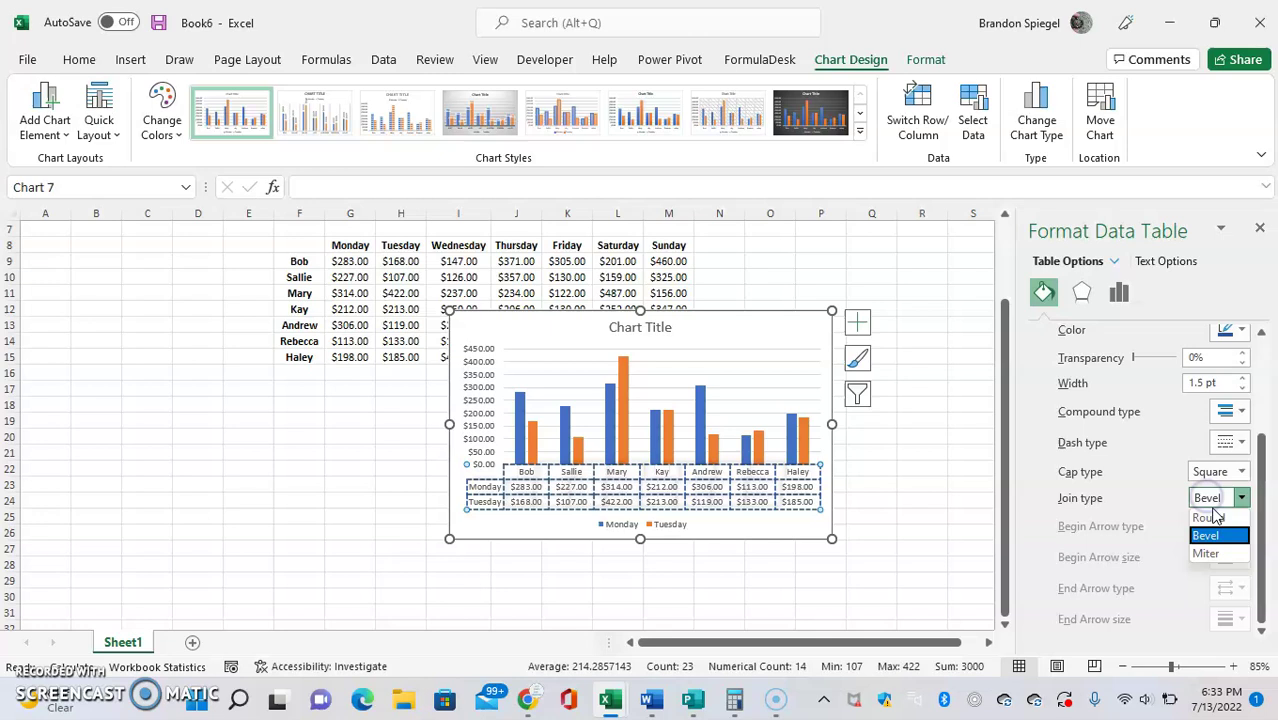
{"action": "left_click", "coordinate": [1214, 513]}
Expand the data table's text fill options and apply an orange shadow to its text
{"action": "left_click", "coordinate": [1152, 264]}
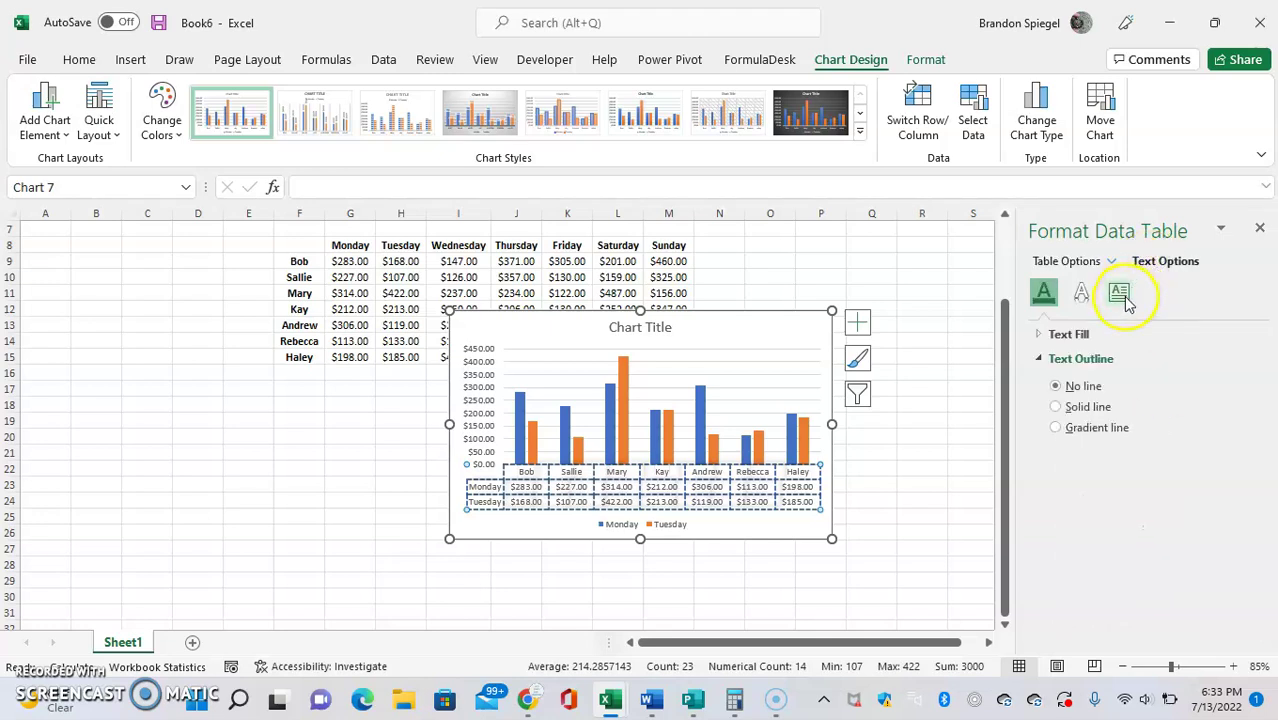
{"action": "left_click", "coordinate": [1122, 300]}
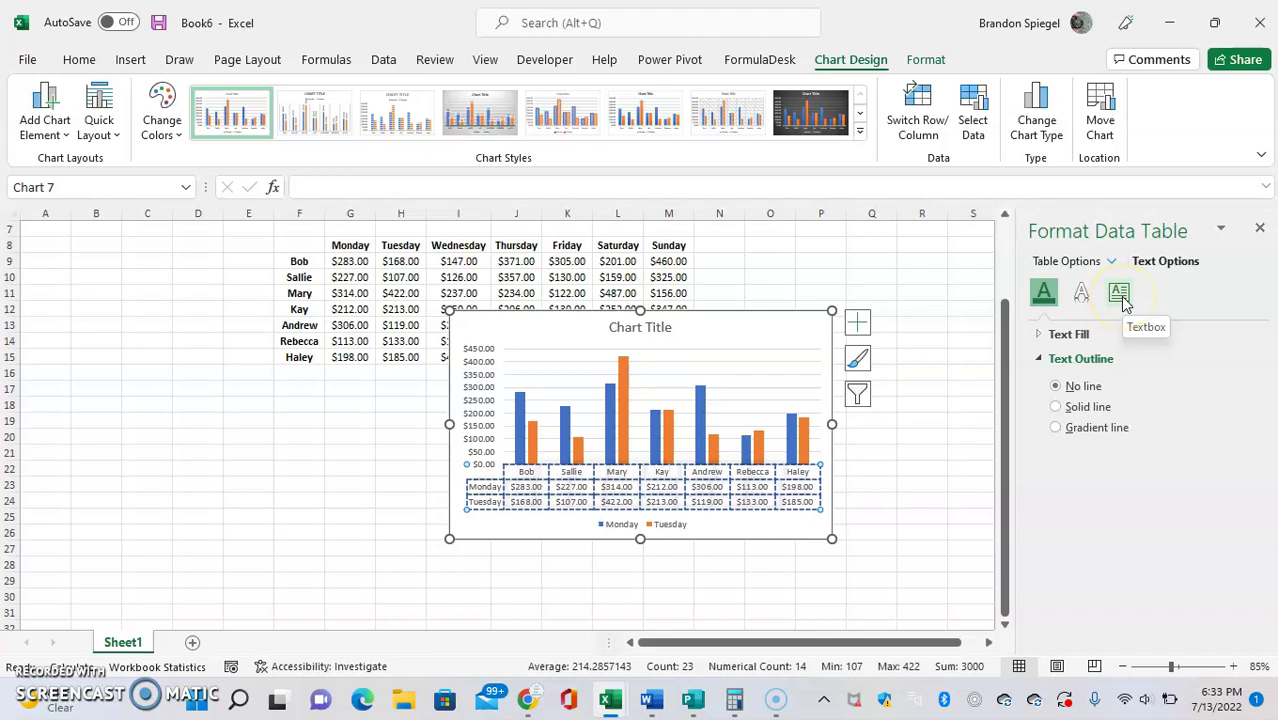
{"action": "left_click", "coordinate": [1043, 336]}
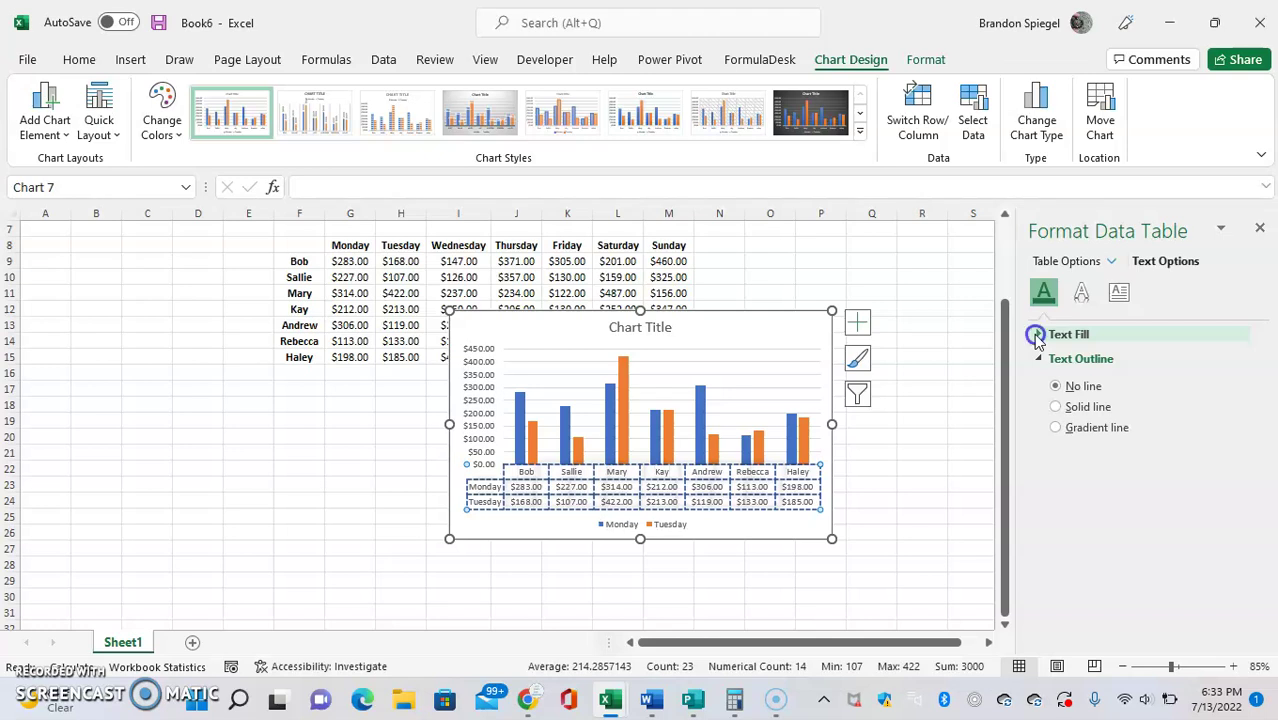
{"action": "left_click", "coordinate": [1036, 336]}
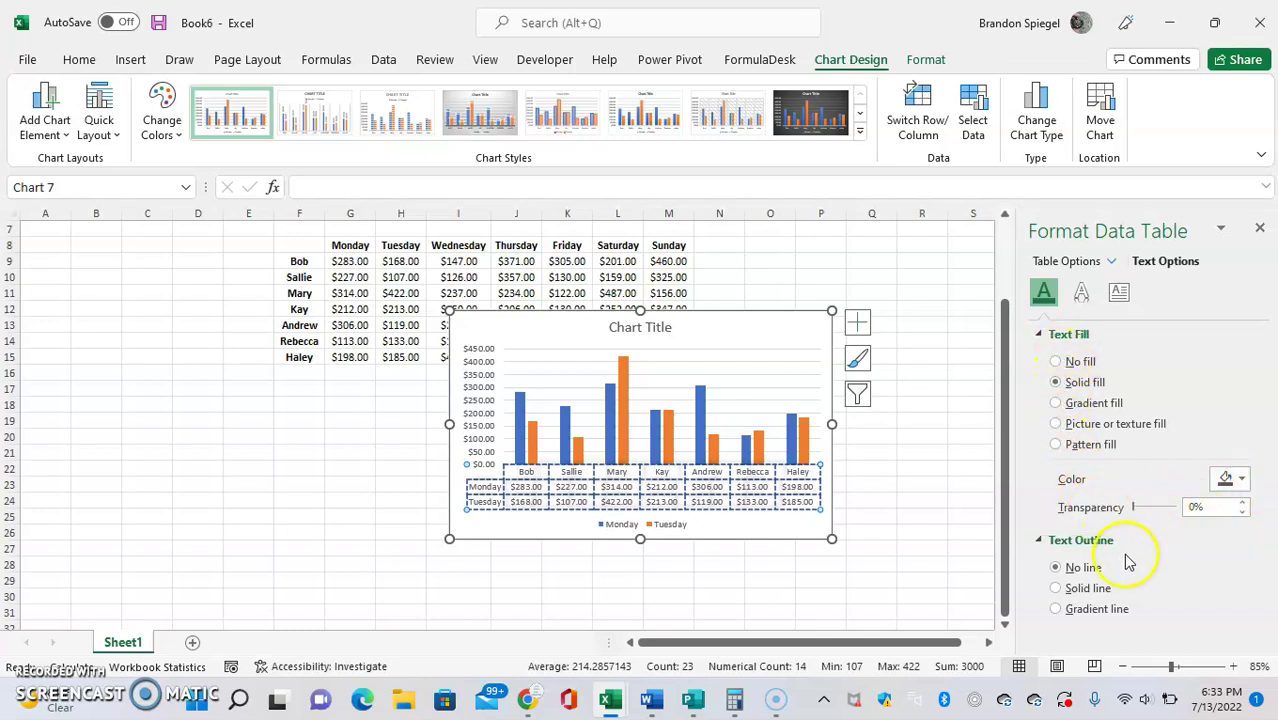
{"action": "left_click", "coordinate": [1082, 298]}
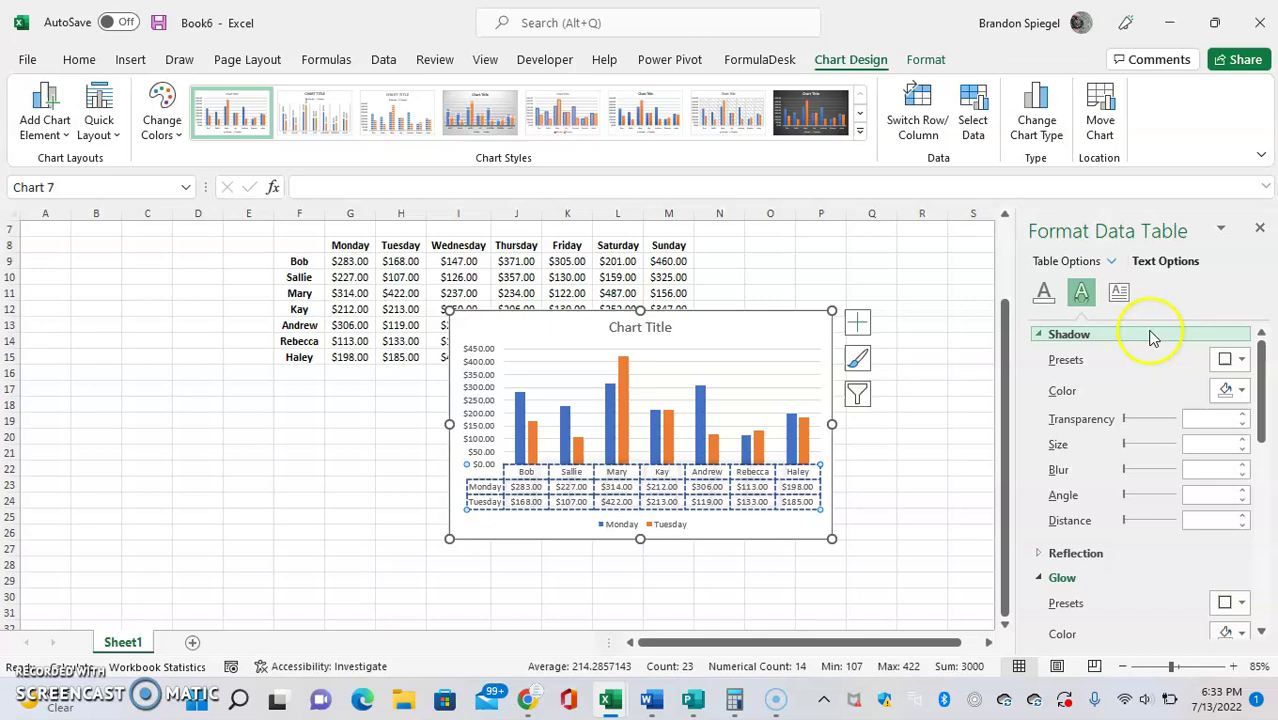
{"action": "left_click", "coordinate": [1230, 390]}
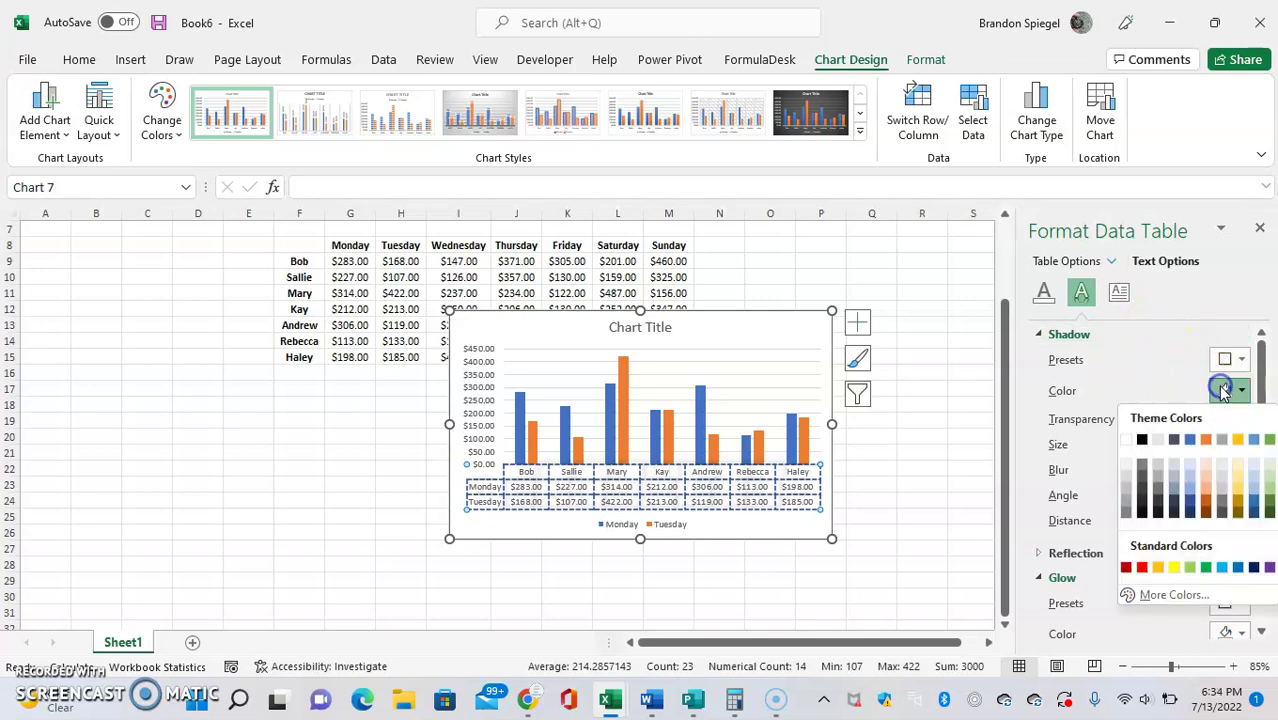
{"action": "left_click", "coordinate": [1210, 495]}
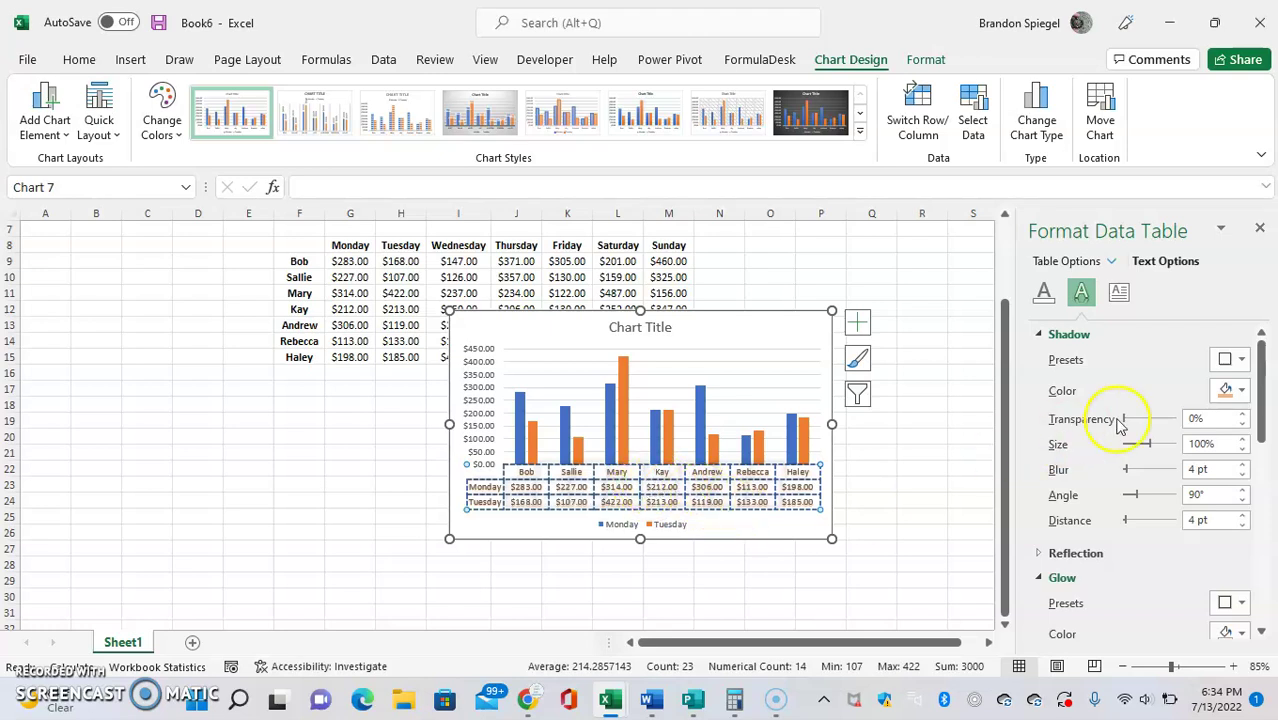
Try a solid line outline on the data table's text, restore no line, and close the formatting pane
{"action": "left_click", "coordinate": [1118, 291]}
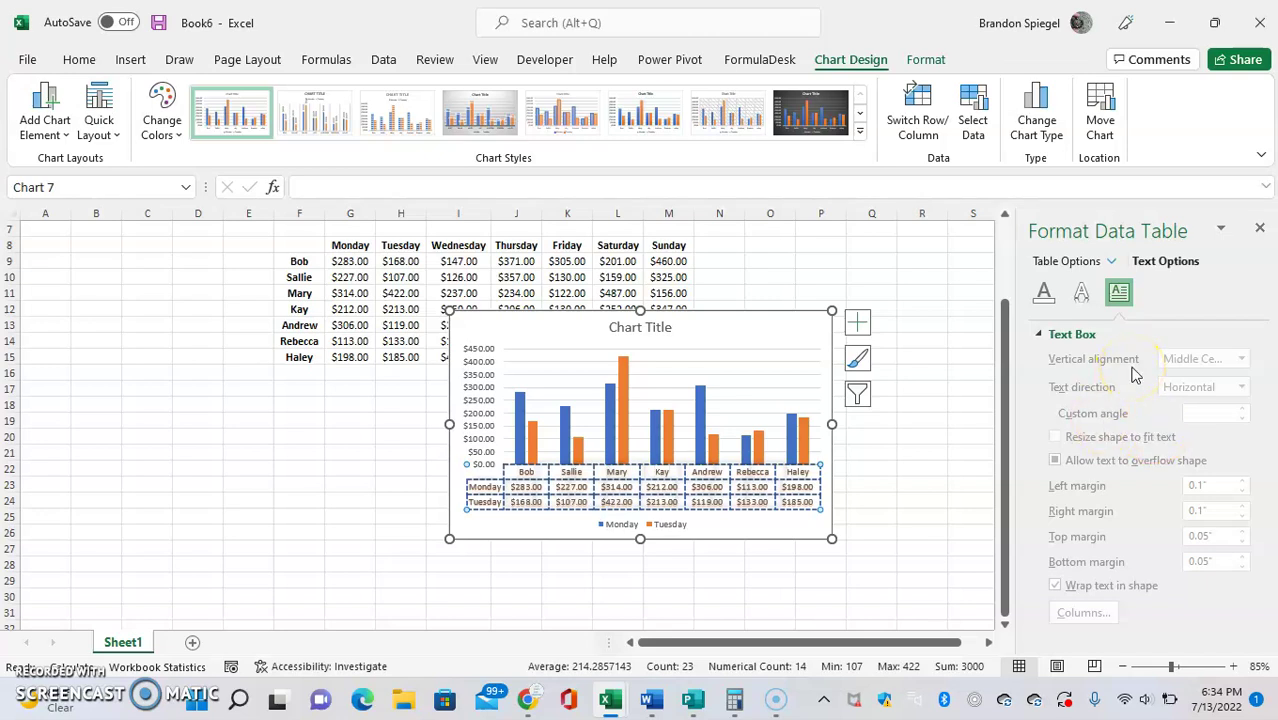
{"action": "left_click", "coordinate": [1047, 292]}
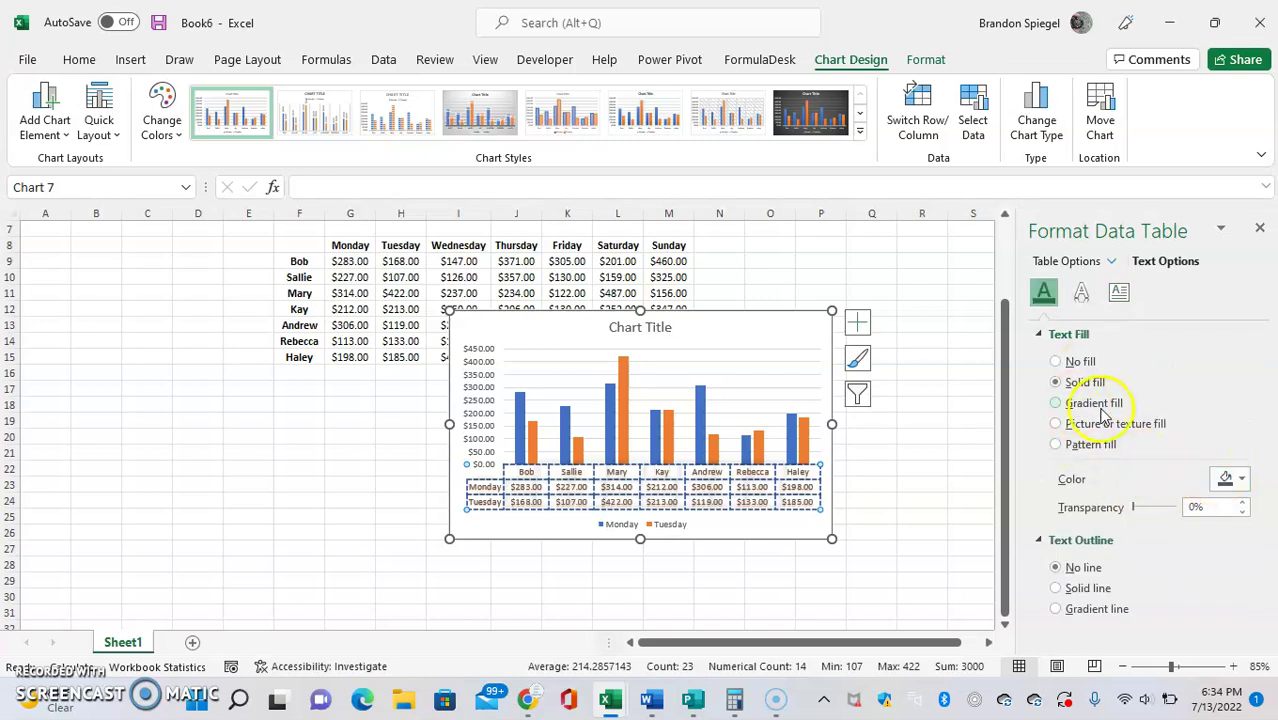
{"action": "left_click", "coordinate": [1090, 588]}
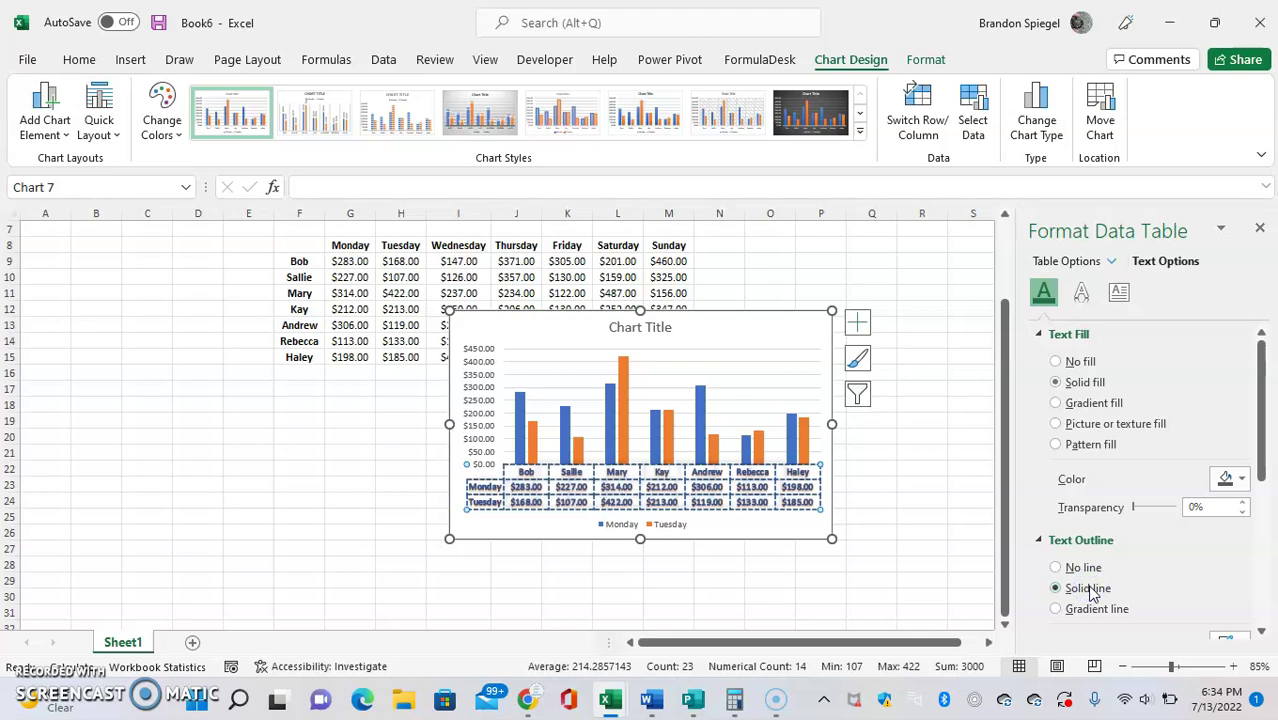
{"action": "left_click", "coordinate": [1084, 568]}
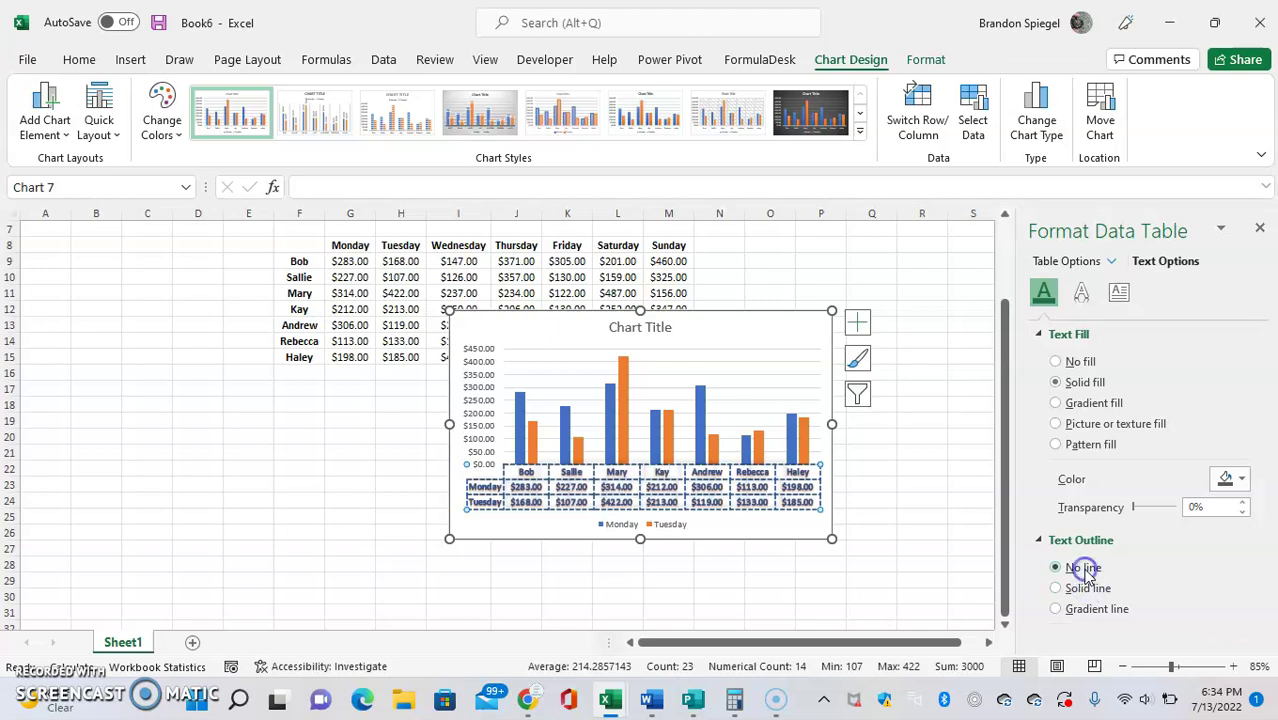
{"action": "left_click", "coordinate": [1260, 232]}
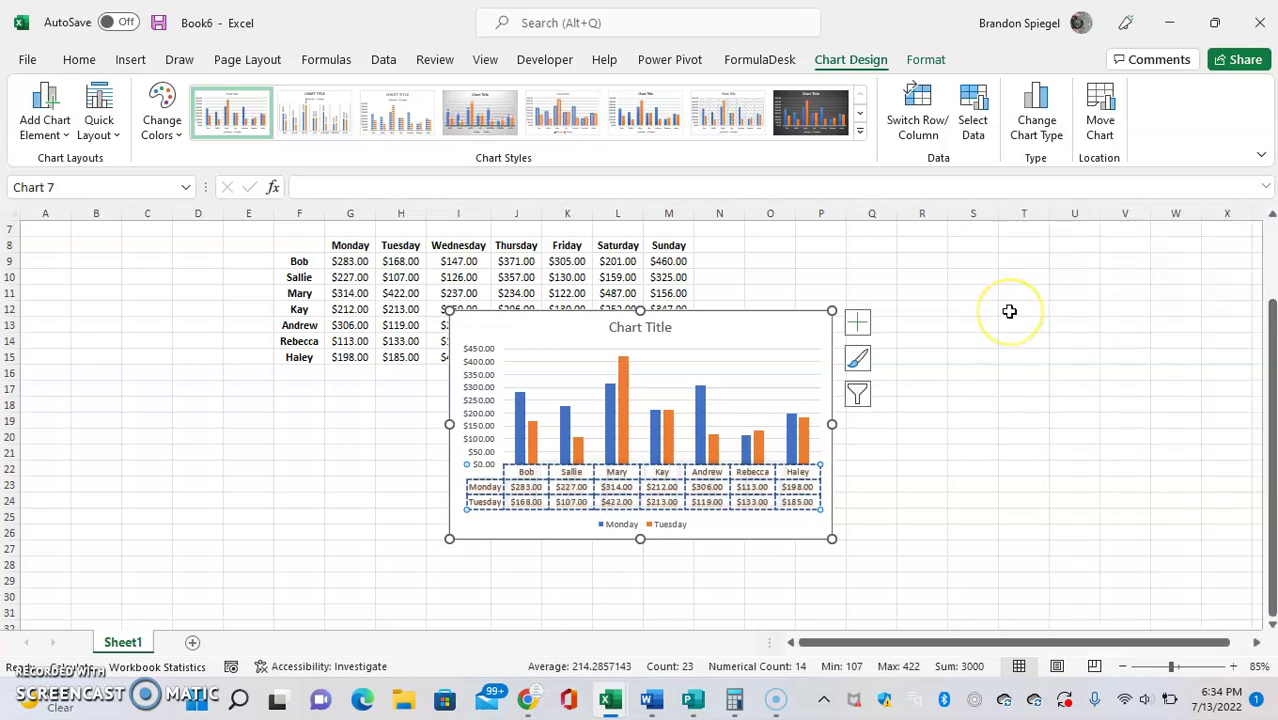